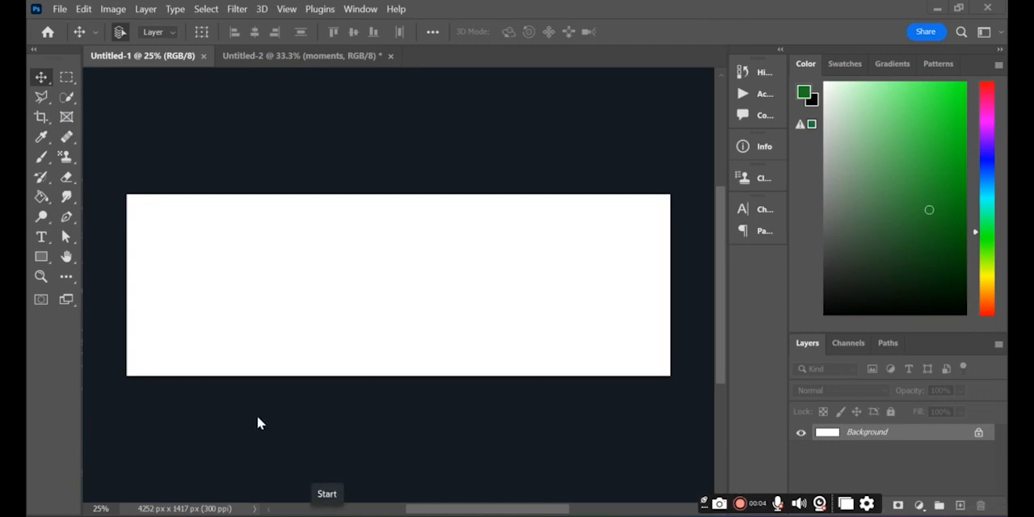
# Add a vertical guide at the canvas's horizontal centre, showing the rulers only while placing it
pyautogui.click(66, 237)
pyautogui.hotkey('ctrl', 'r')
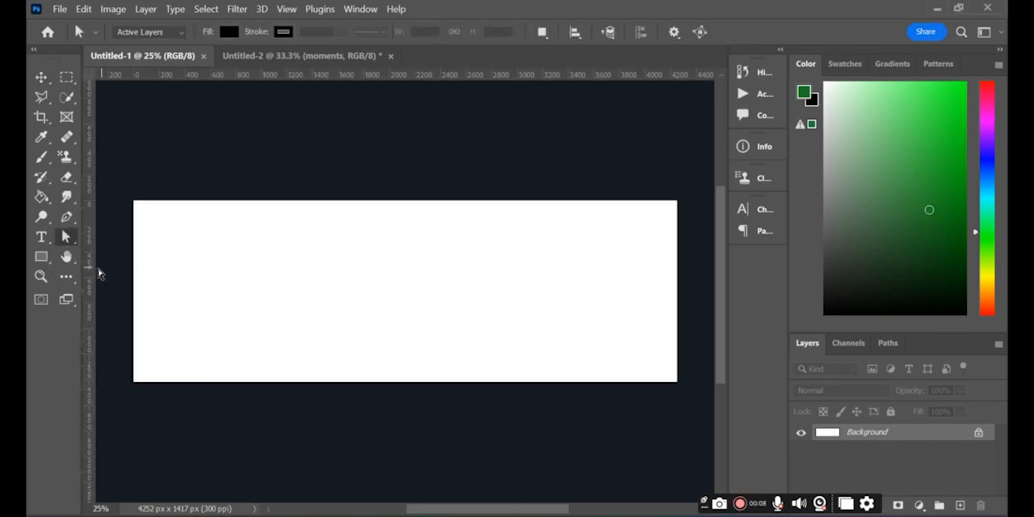
pyautogui.moveTo(93, 269); pyautogui.dragTo(404, 265)
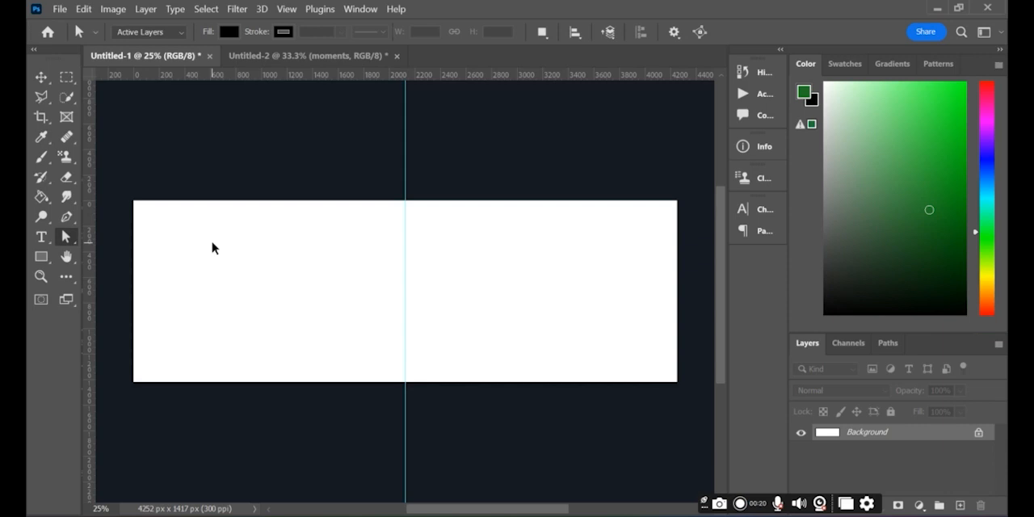
pyautogui.hotkey('ctrl', 'r')
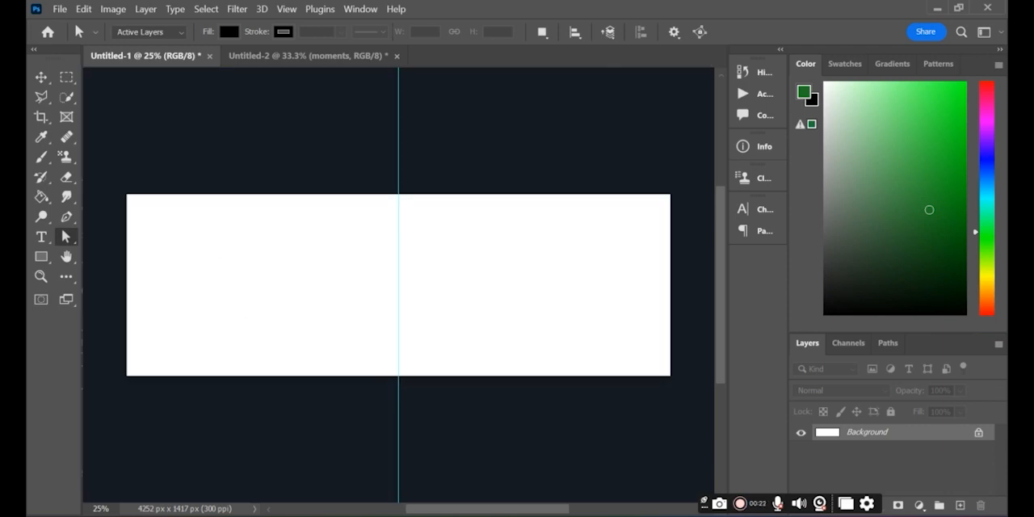
# Draw a black-filled rectangle about 1122 × 1462 px over the full height of the canvas's left end
pyautogui.hotkey('ctrl', '+')
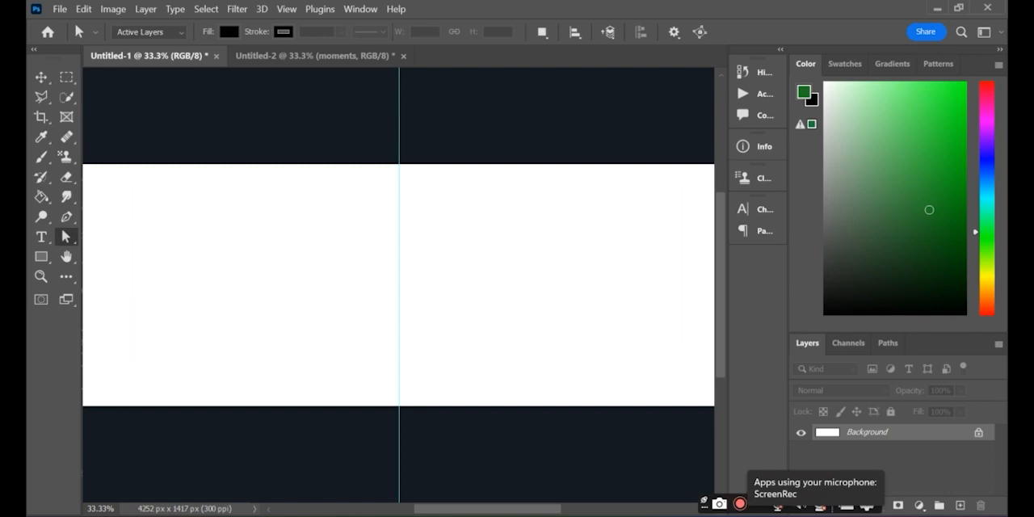
pyautogui.moveTo(477, 509); pyautogui.dragTo(438, 508)
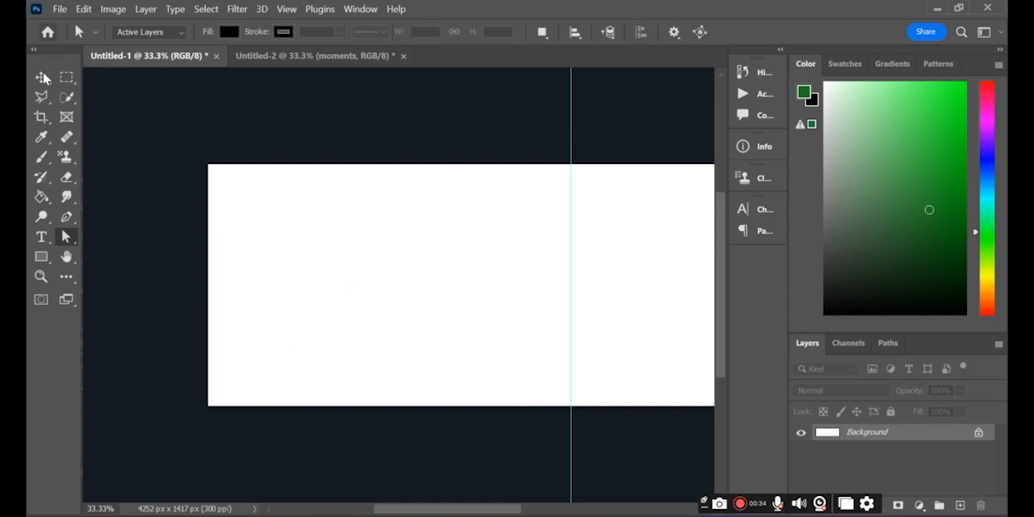
pyautogui.click(39, 260)
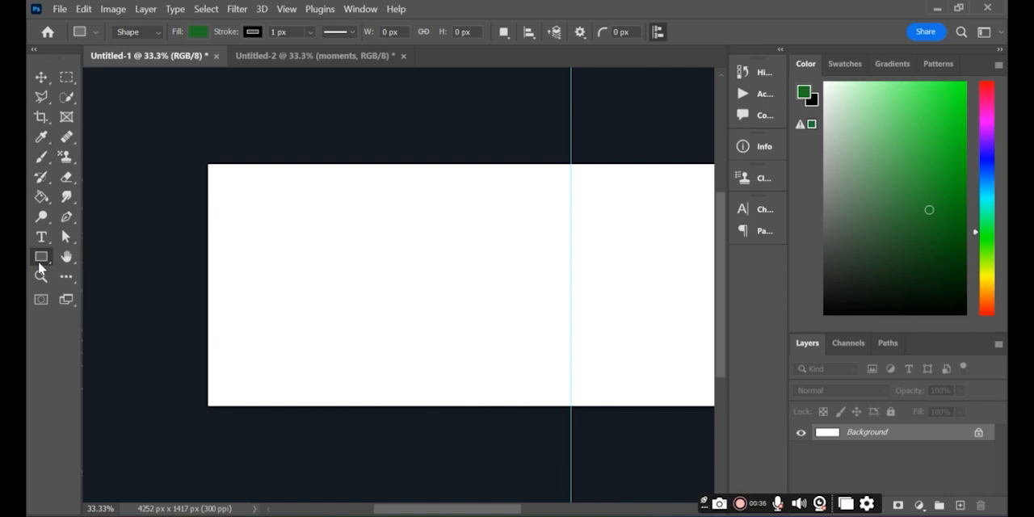
pyautogui.click(200, 32)
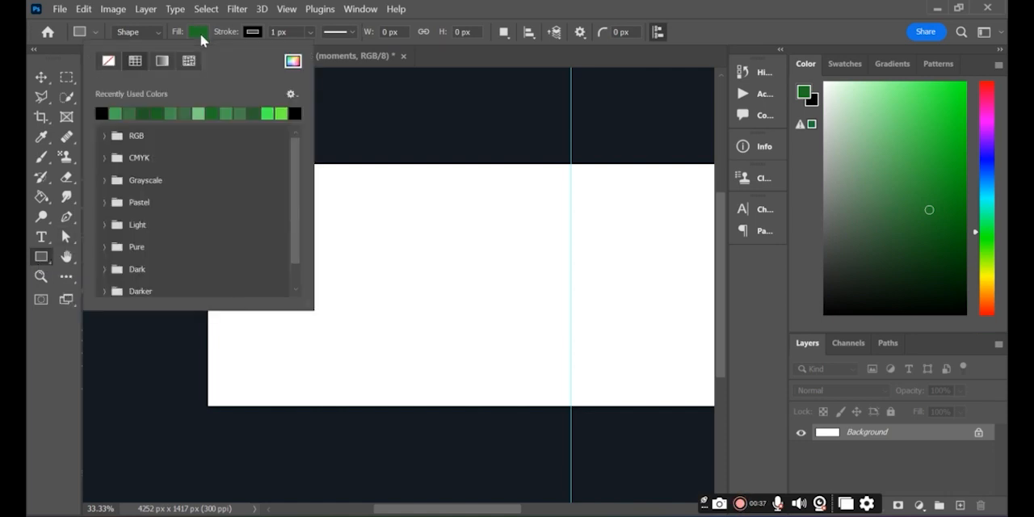
pyautogui.click(100, 113)
pyautogui.click(315, 131)
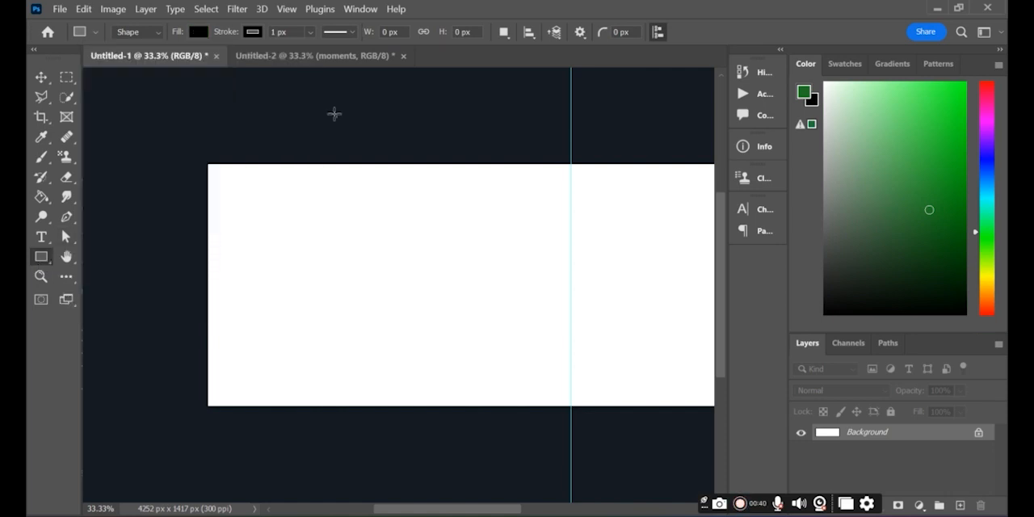
pyautogui.click(334, 113)
pyautogui.click(534, 250)
pyautogui.moveTo(205, 158); pyautogui.dragTo(395, 408)
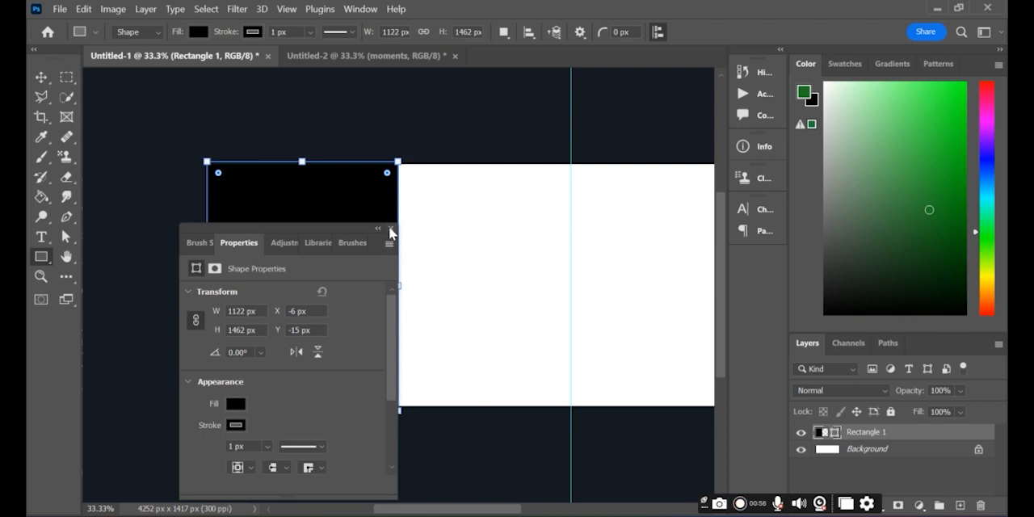
pyautogui.click(391, 230)
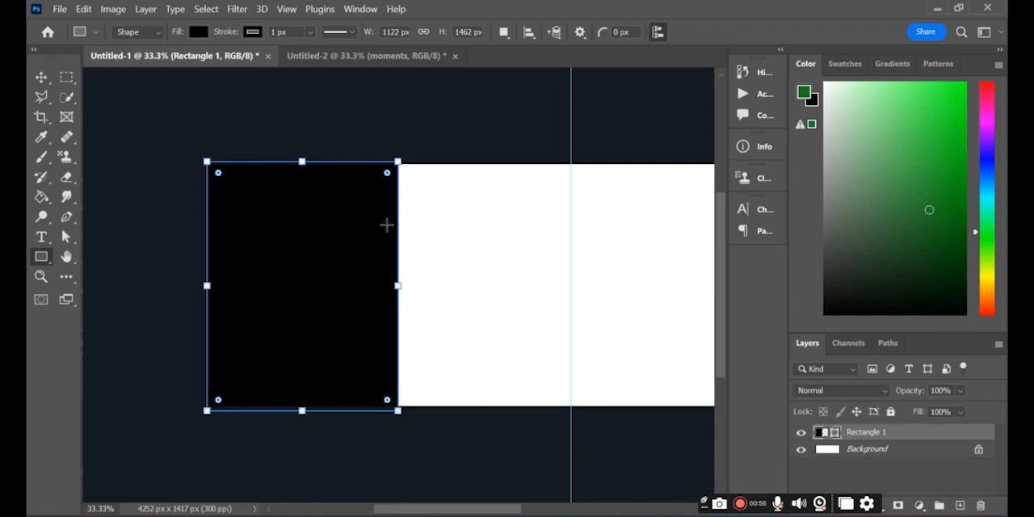
pyautogui.doubleClick(897, 433)
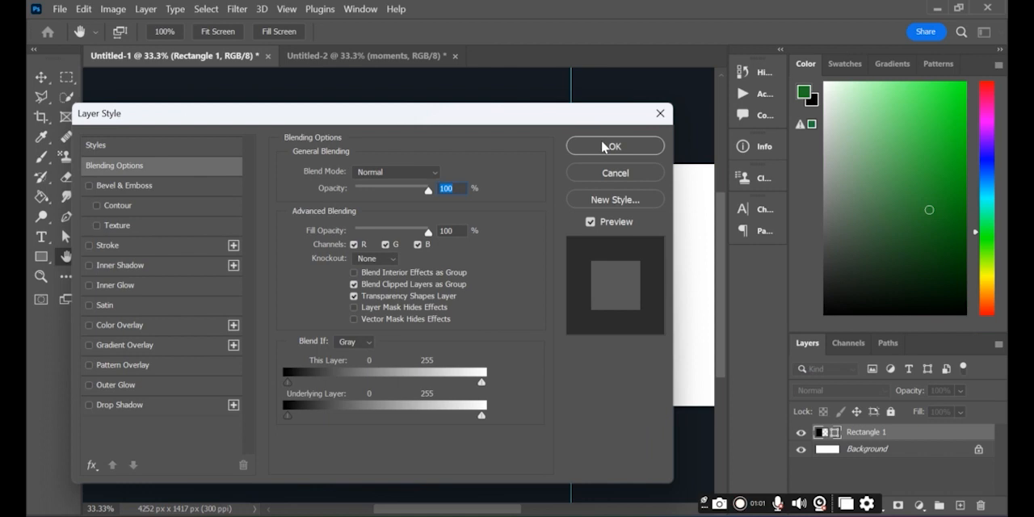
pyautogui.click(659, 113)
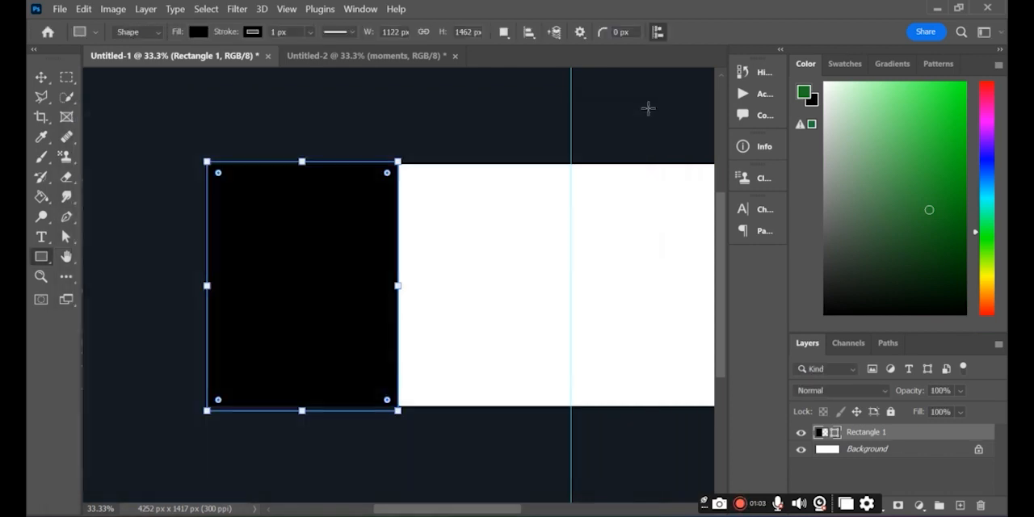
# Bring the first couple photo from Untitled-2 into Untitled-1 and scale it to 43% so it covers the black rectangle
pyautogui.click(396, 58)
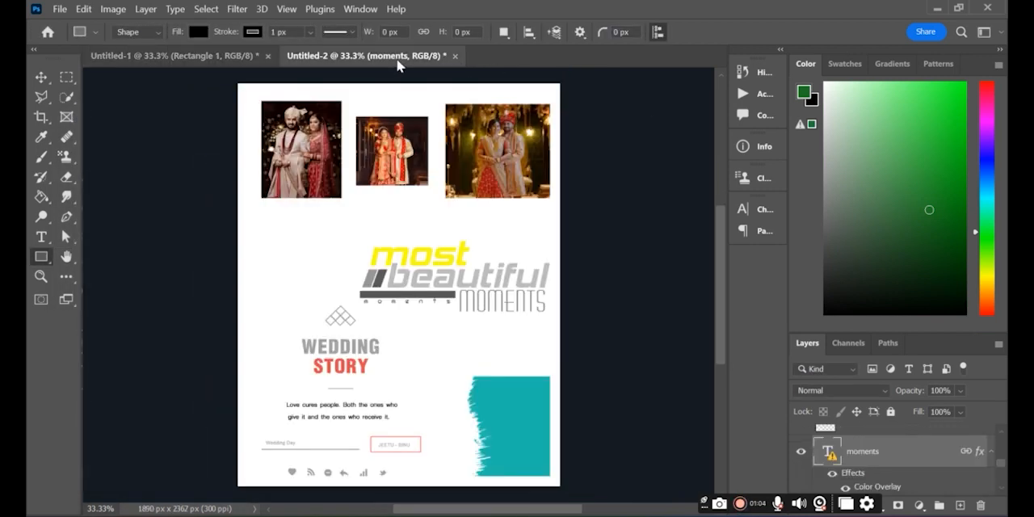
pyautogui.click(42, 75)
pyautogui.moveTo(291, 161); pyautogui.dragTo(223, 233)
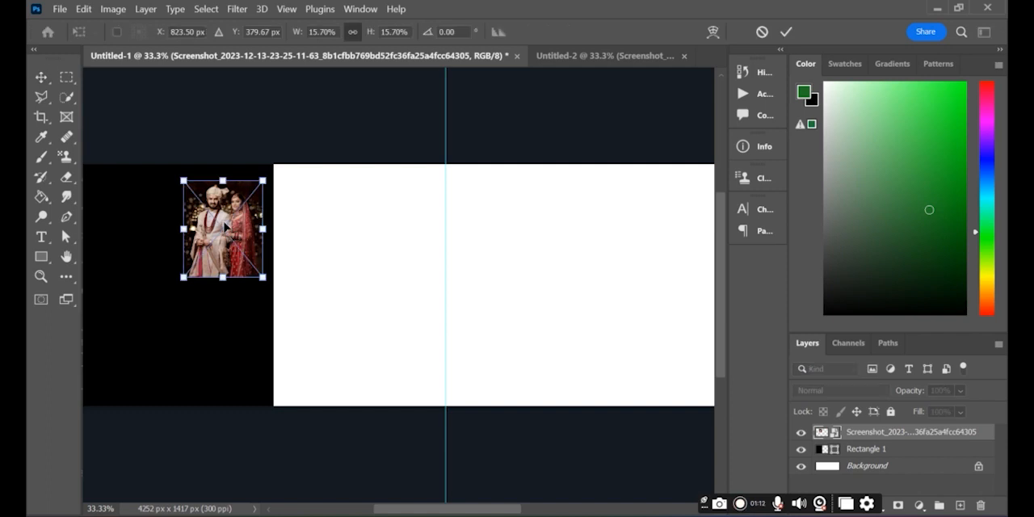
pyautogui.moveTo(223, 277); pyautogui.dragTo(202, 452)
pyautogui.moveTo(226, 384); pyautogui.dragTo(171, 353)
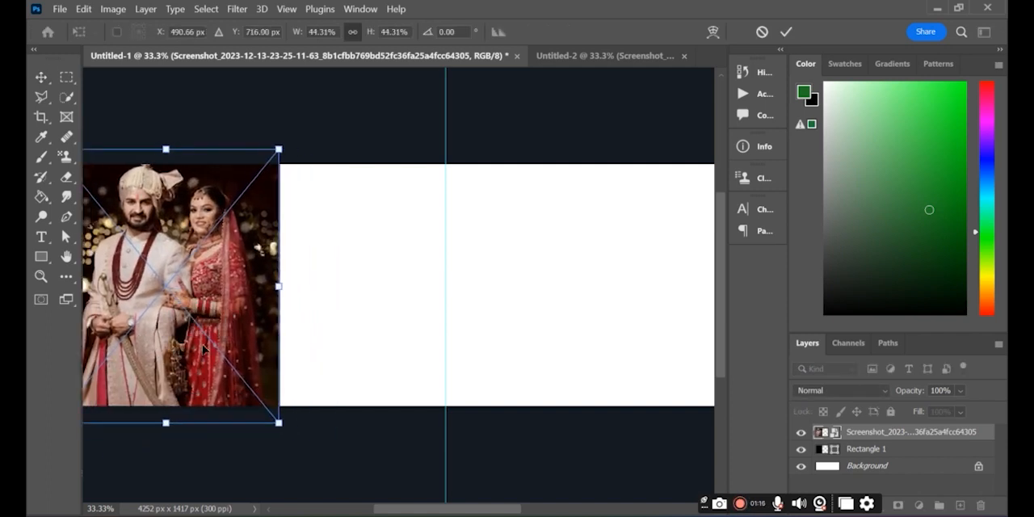
pyautogui.moveTo(276, 287); pyautogui.dragTo(271, 287)
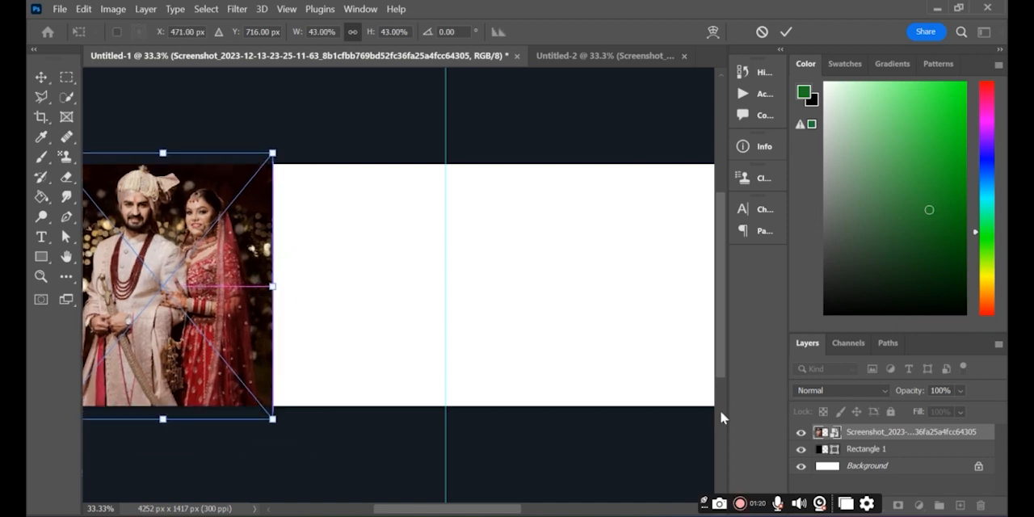
pyautogui.press('Return')
# Clip the couple photo to the black rectangle and reposition it inside to X 555 px, Y 766.17 px
pyautogui.rightClick(914, 432)
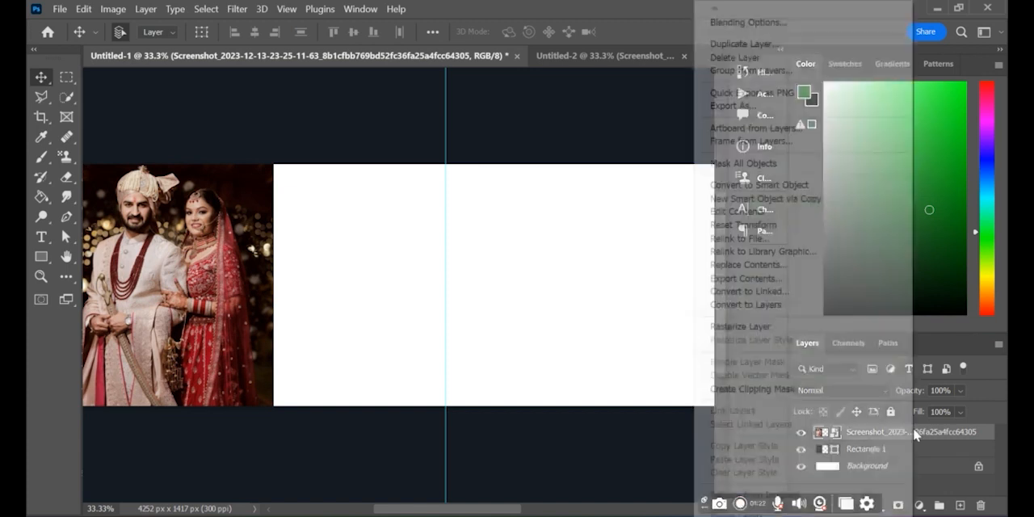
pyautogui.click(779, 387)
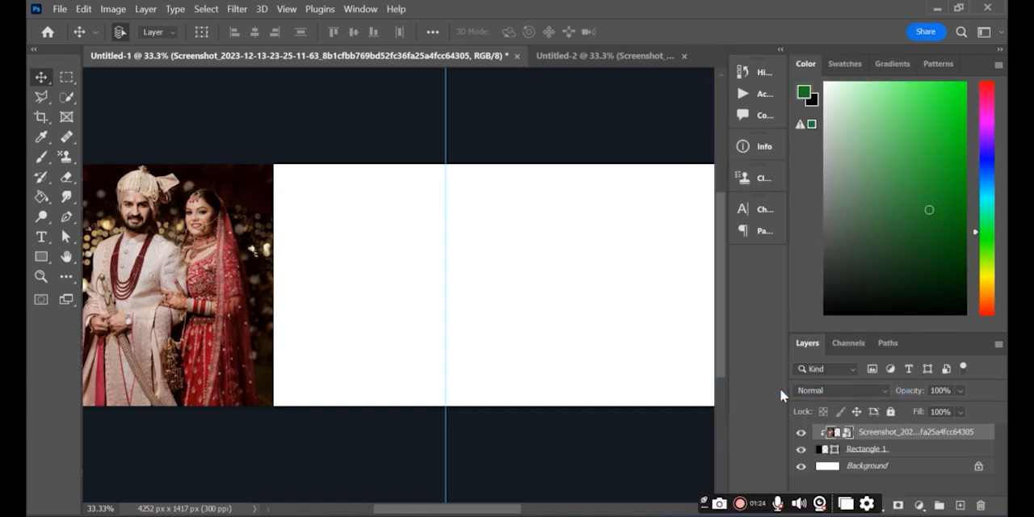
pyautogui.hotkey('ctrl', 't')
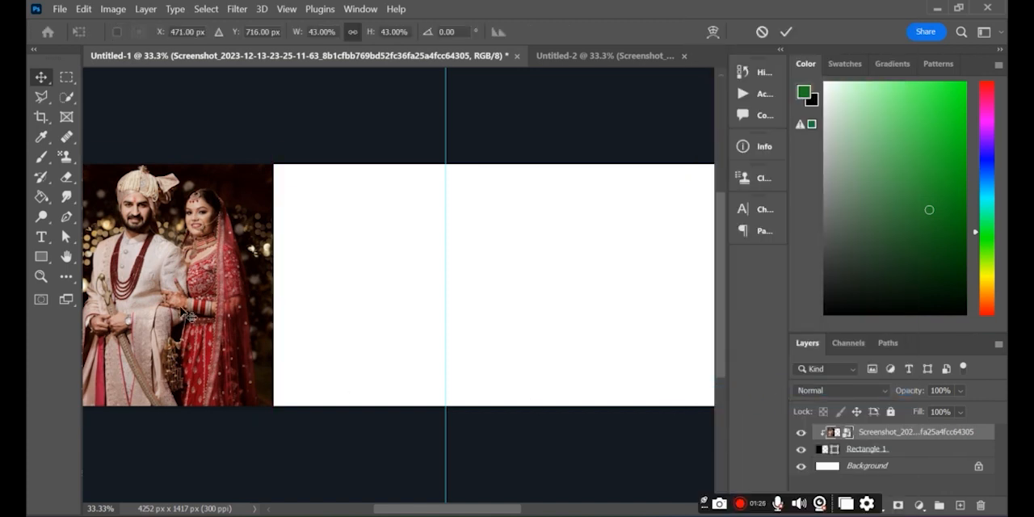
pyautogui.moveTo(188, 315)
pyautogui.mouseDown()
pyautogui.moveTo(202, 331)
pyautogui.moveTo(194, 321)
pyautogui.mouseUp()
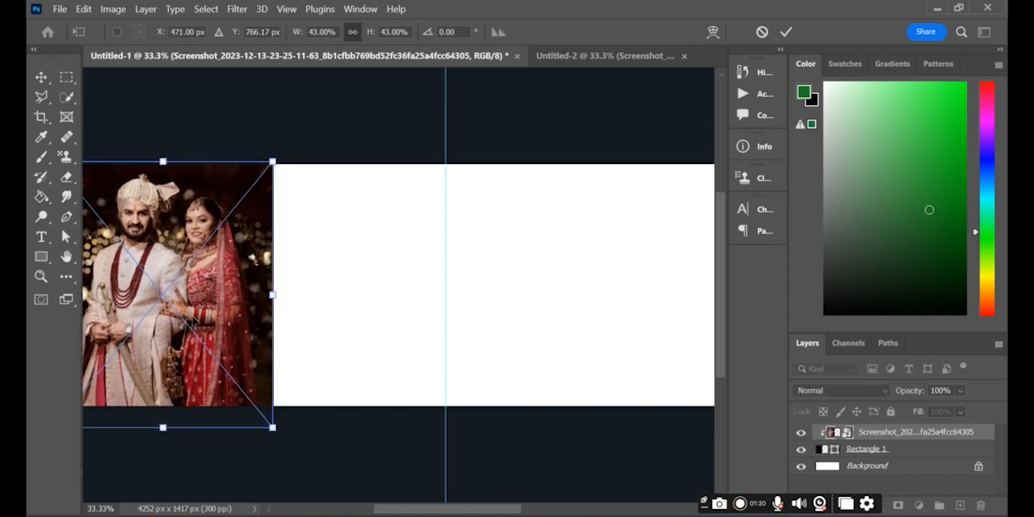
pyautogui.moveTo(410, 514); pyautogui.dragTo(393, 514)
pyautogui.moveTo(338, 330); pyautogui.dragTo(346, 329)
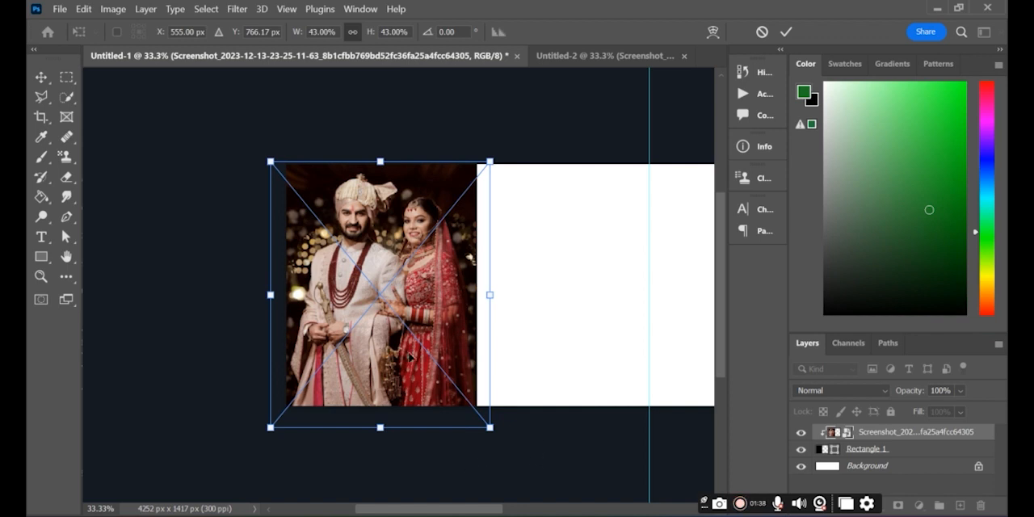
pyautogui.press('Return')
# Draw a red-filled rectangle about 337 × 283 px in the white area between the photo and the guide
pyautogui.moveTo(413, 510); pyautogui.dragTo(438, 510)
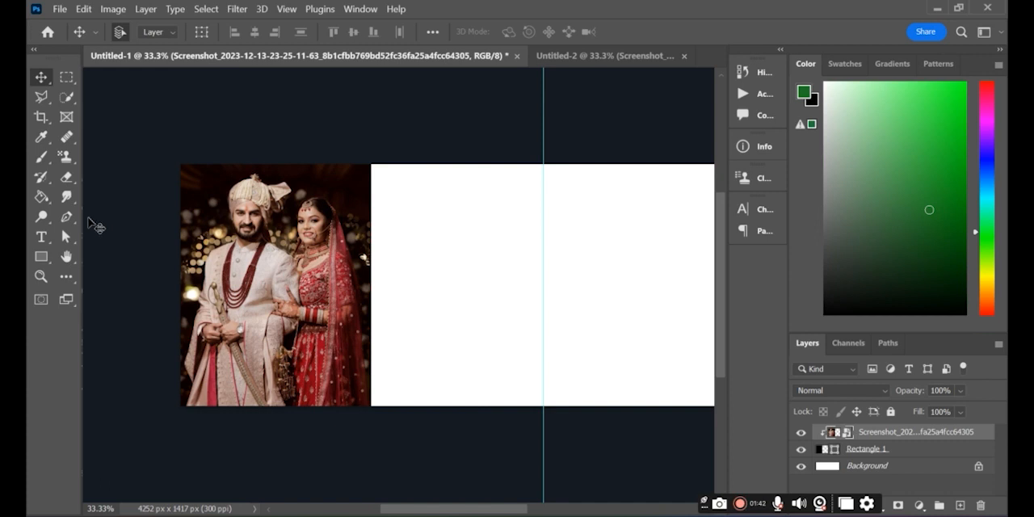
pyautogui.click(41, 255)
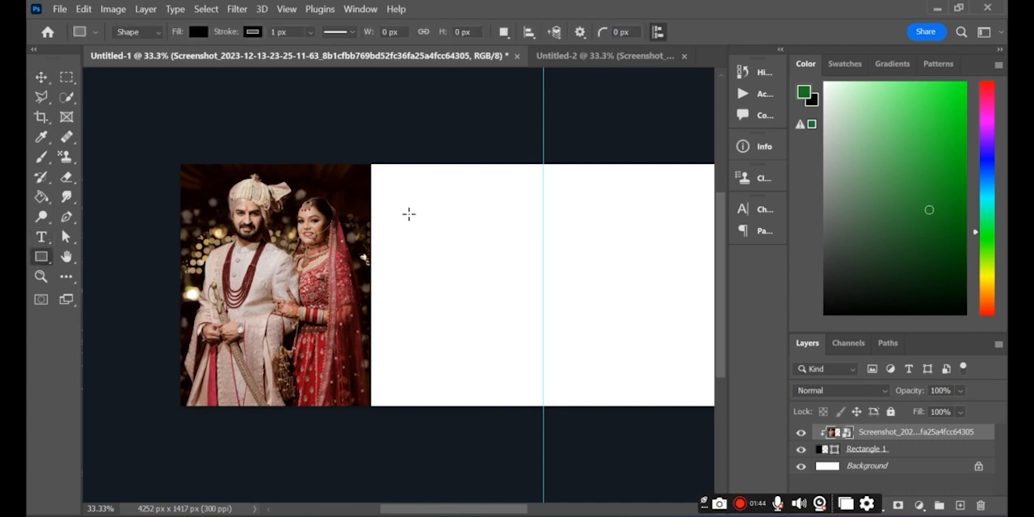
pyautogui.click(197, 31)
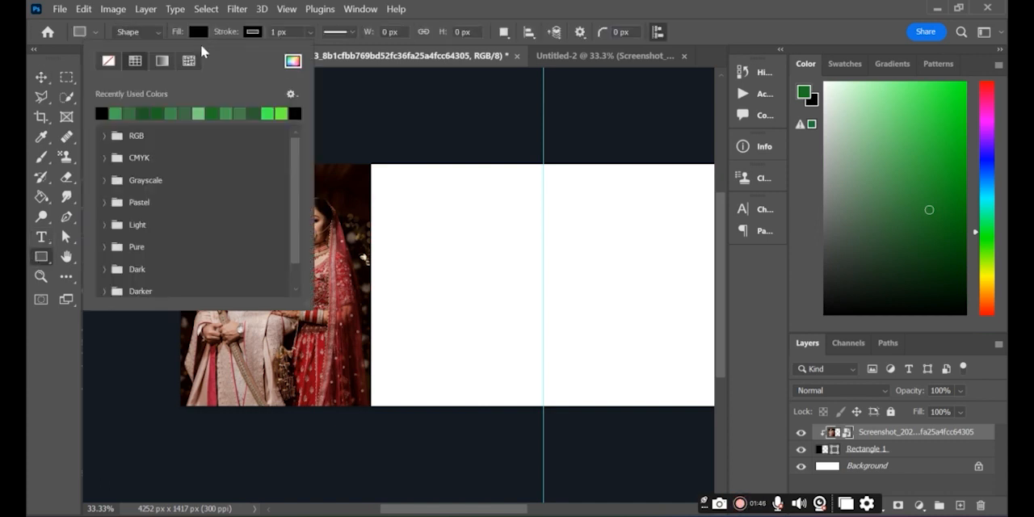
pyautogui.click(979, 78)
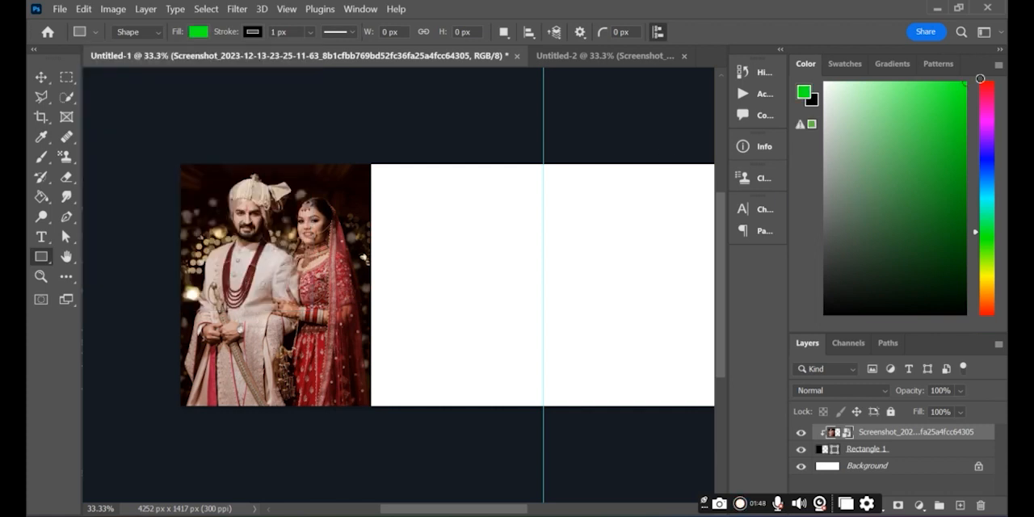
pyautogui.click(988, 96)
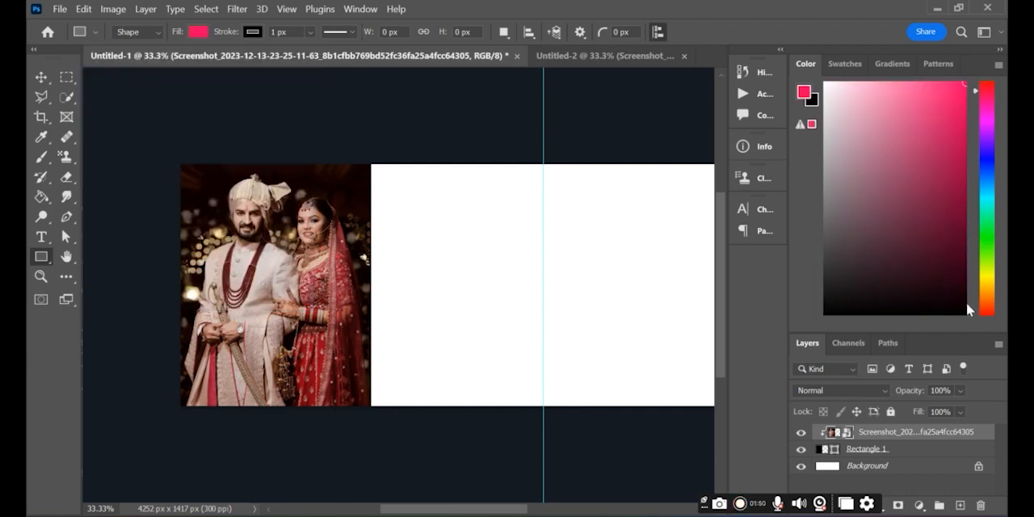
pyautogui.click(986, 311)
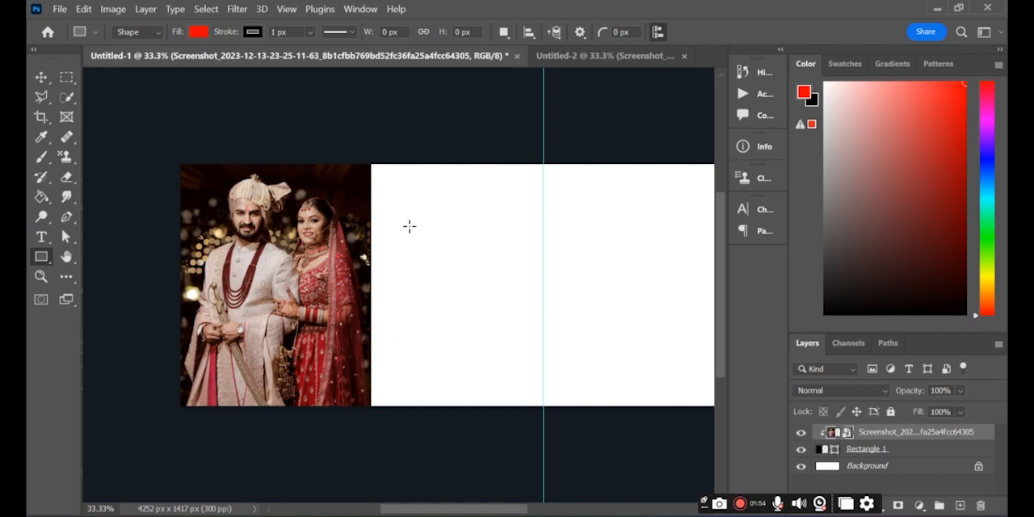
pyautogui.moveTo(415, 213); pyautogui.dragTo(474, 259)
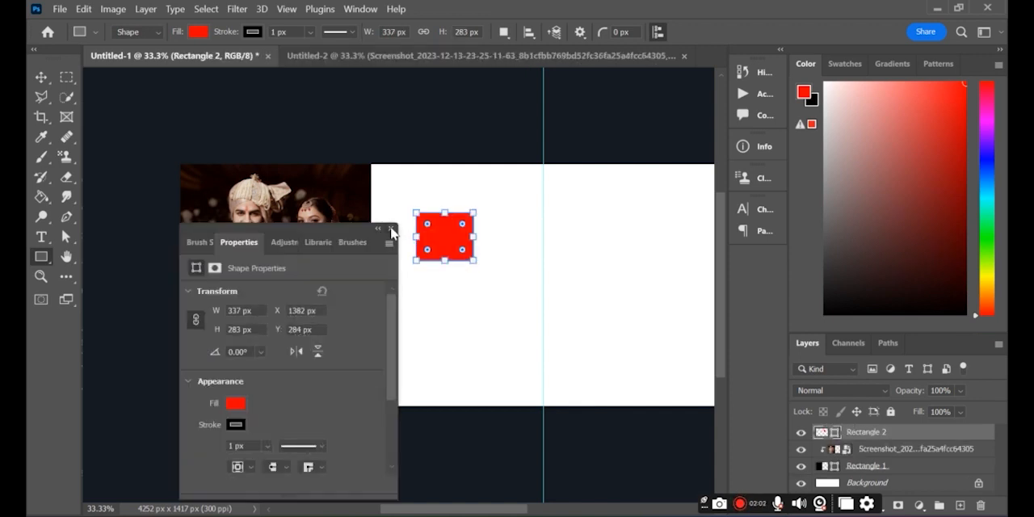
pyautogui.click(391, 230)
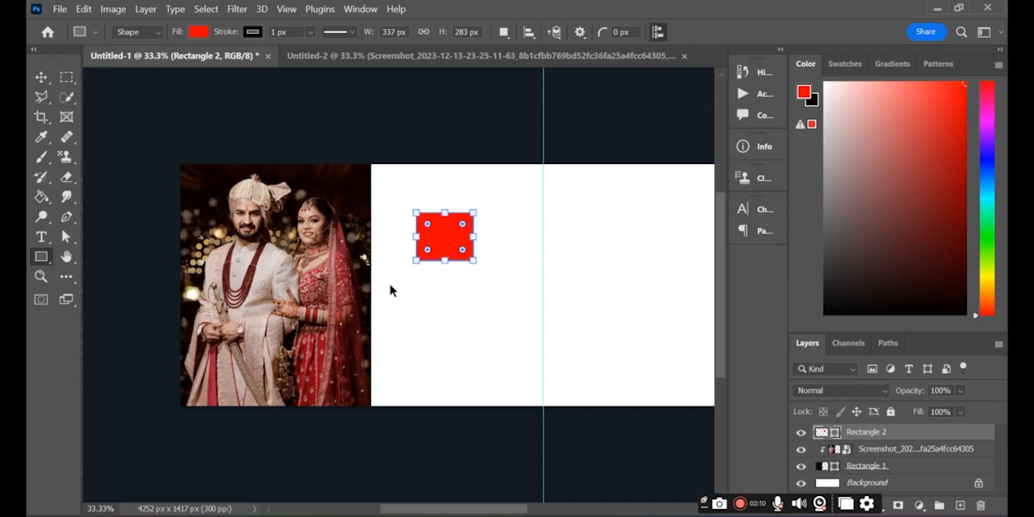
# Scale the red rectangle to 150% and delete its layer
pyautogui.hotkey('ctrl', 't')
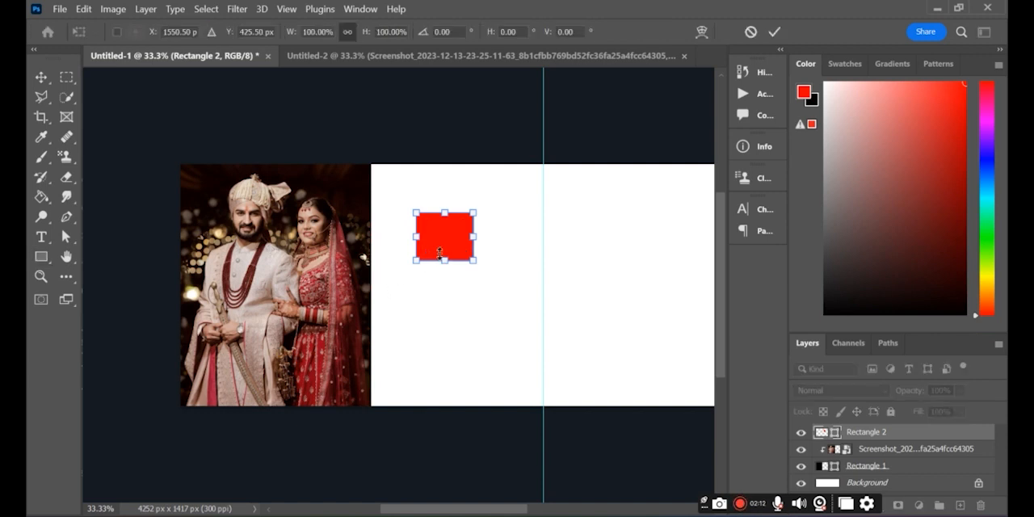
pyautogui.moveTo(442, 255); pyautogui.dragTo(452, 283)
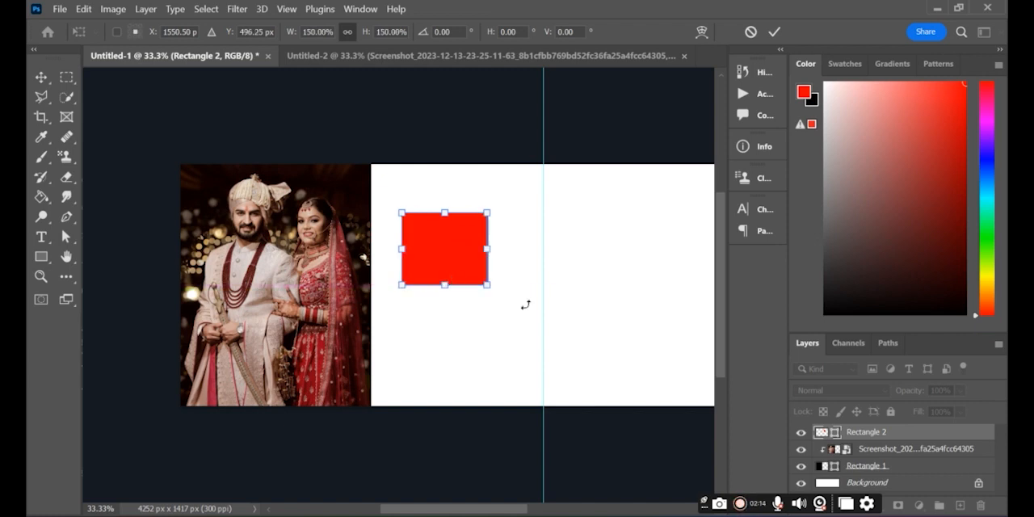
pyautogui.click(956, 436)
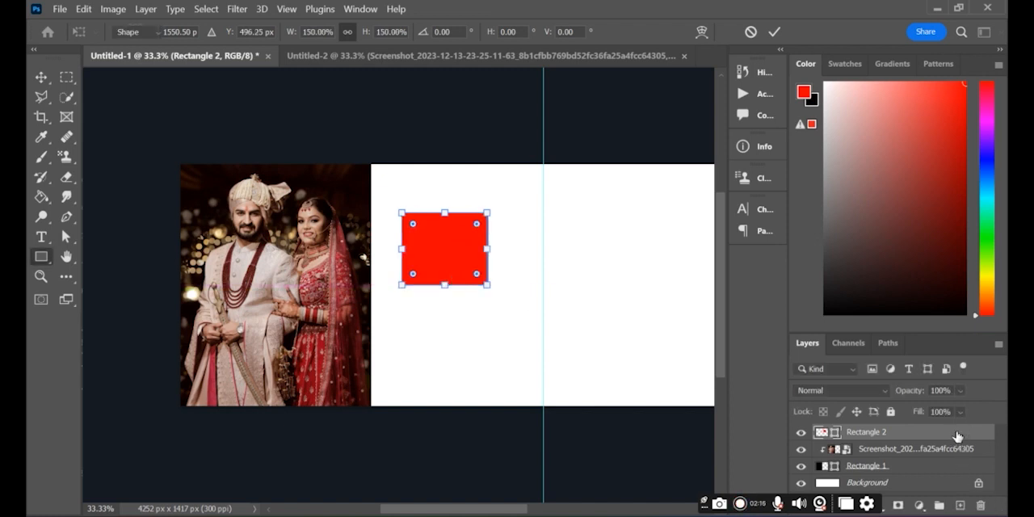
pyautogui.click(980, 506)
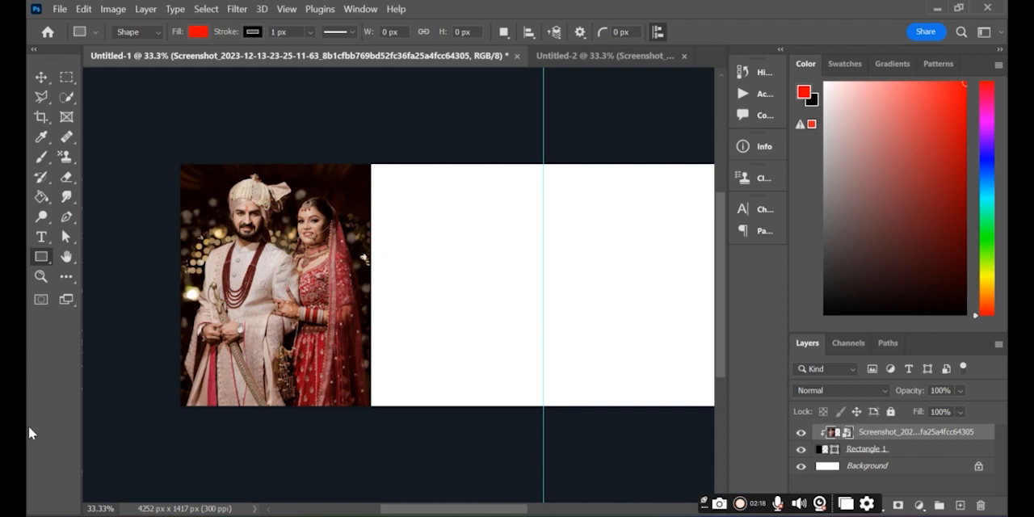
# Draw a black-filled rectangle about 649 × 753 px in the white area between the first photo and the guide
pyautogui.click(202, 32)
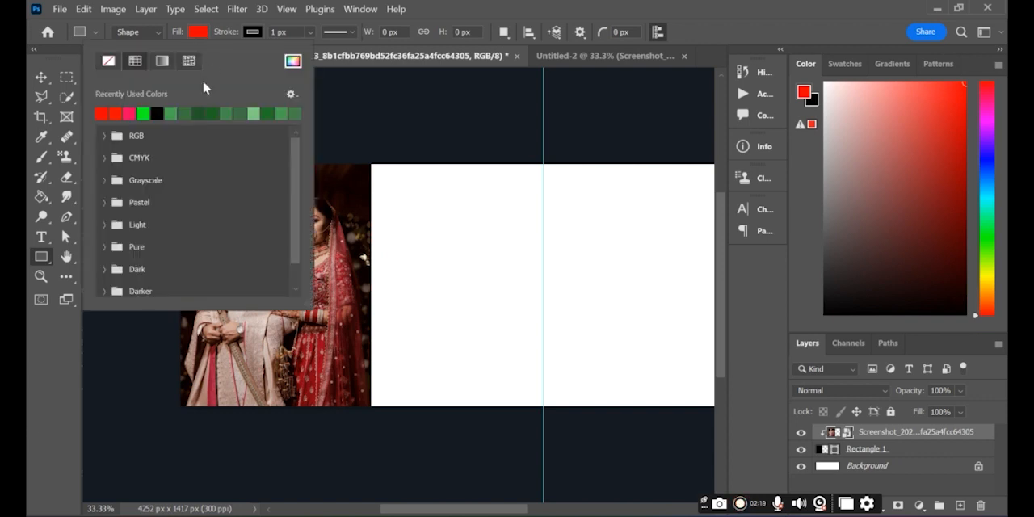
pyautogui.click(157, 114)
pyautogui.click(200, 26)
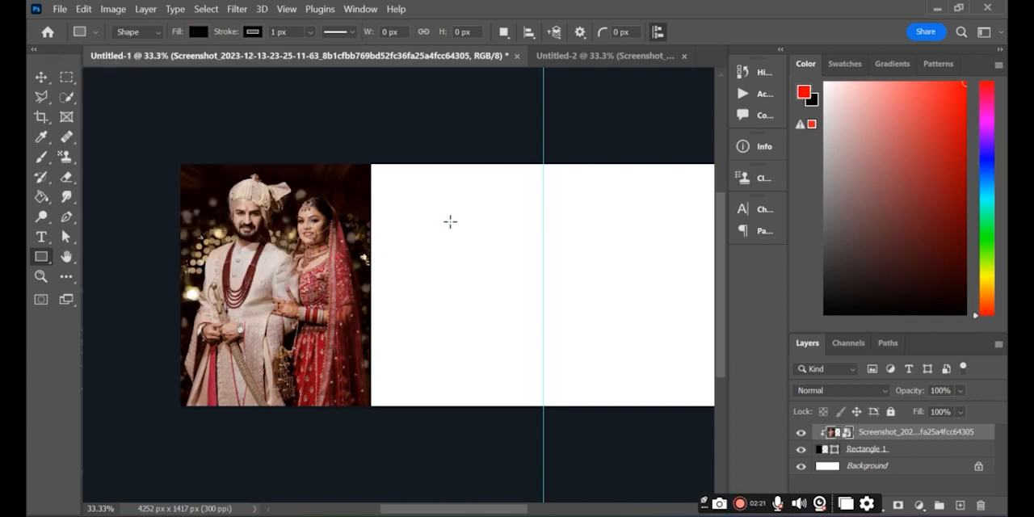
pyautogui.moveTo(420, 230); pyautogui.dragTo(528, 356)
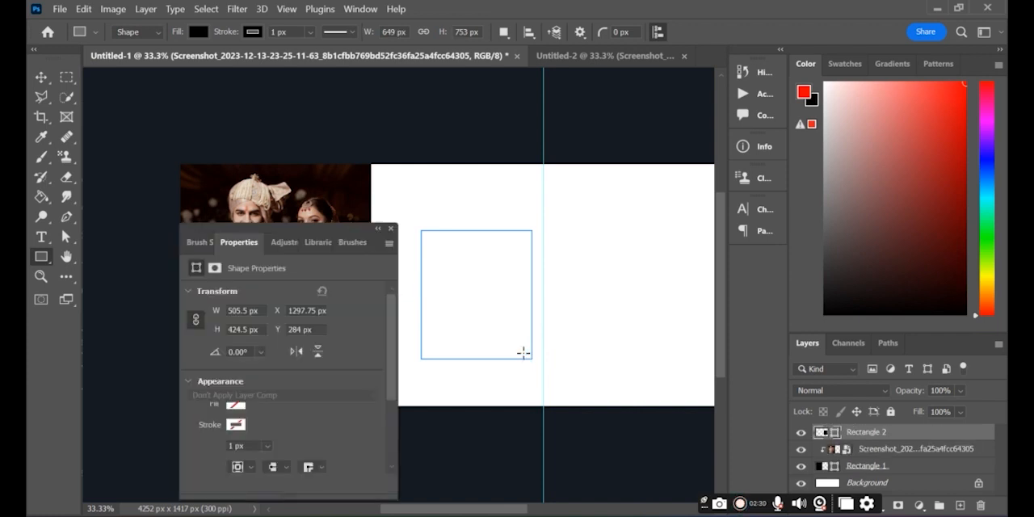
pyautogui.click(386, 228)
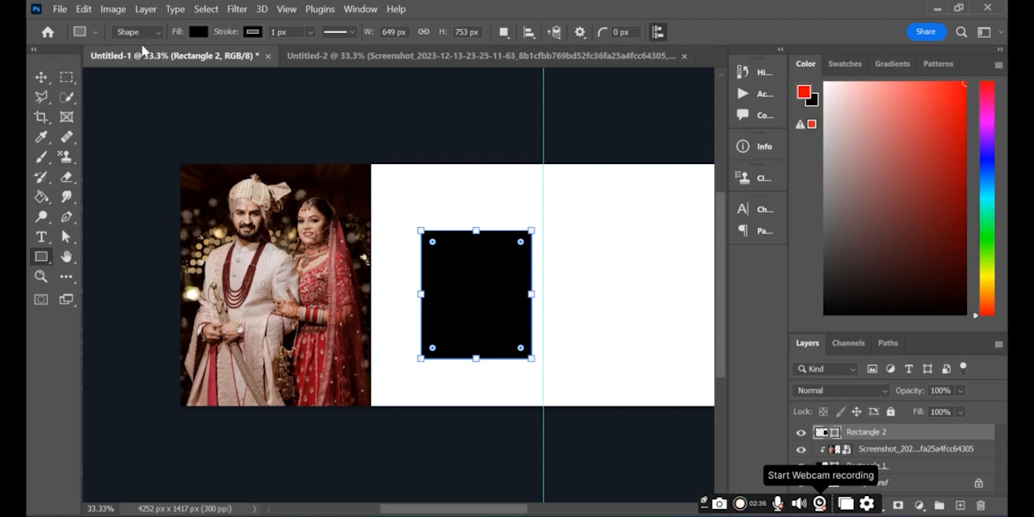
# Bring the second couple photo from Untitled-2 into Untitled-1 and scale it to 31.09% so it covers the new black rectangle
pyautogui.click(445, 63)
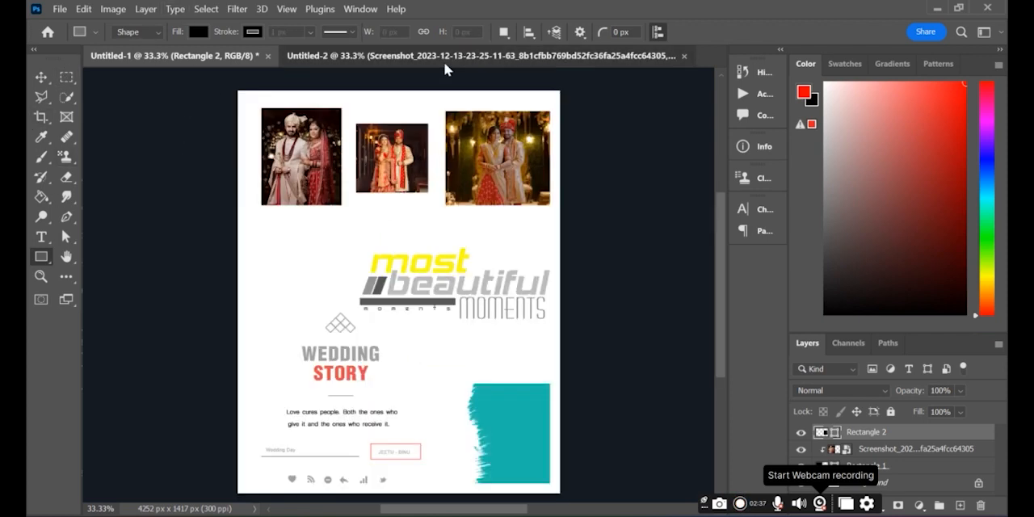
pyautogui.click(37, 74)
pyautogui.moveTo(380, 153); pyautogui.dragTo(478, 295)
pyautogui.hotkey('ctrl', 't')
pyautogui.moveTo(428, 313)
pyautogui.mouseDown()
pyautogui.moveTo(425, 332)
pyautogui.moveTo(416, 321)
pyautogui.moveTo(440, 301)
pyautogui.mouseUp()
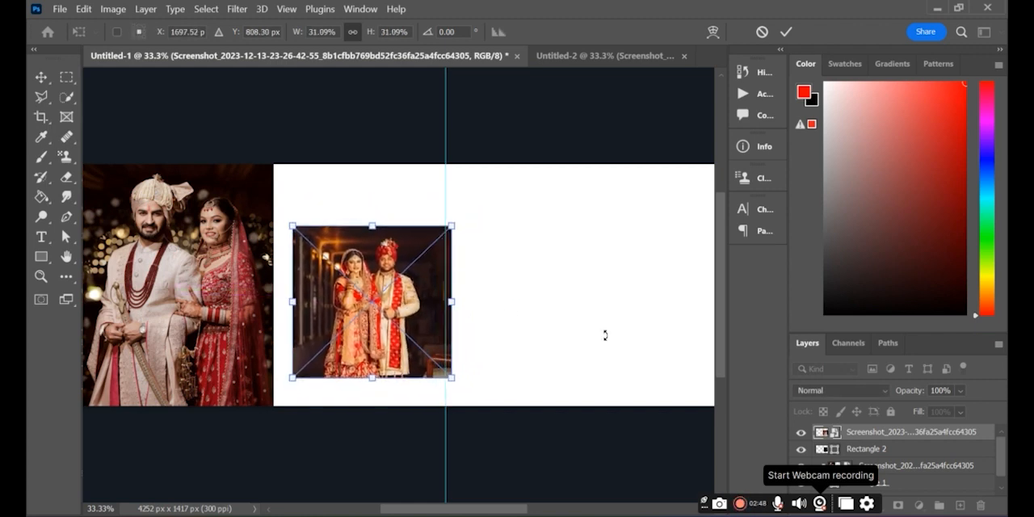
pyautogui.press('Return')
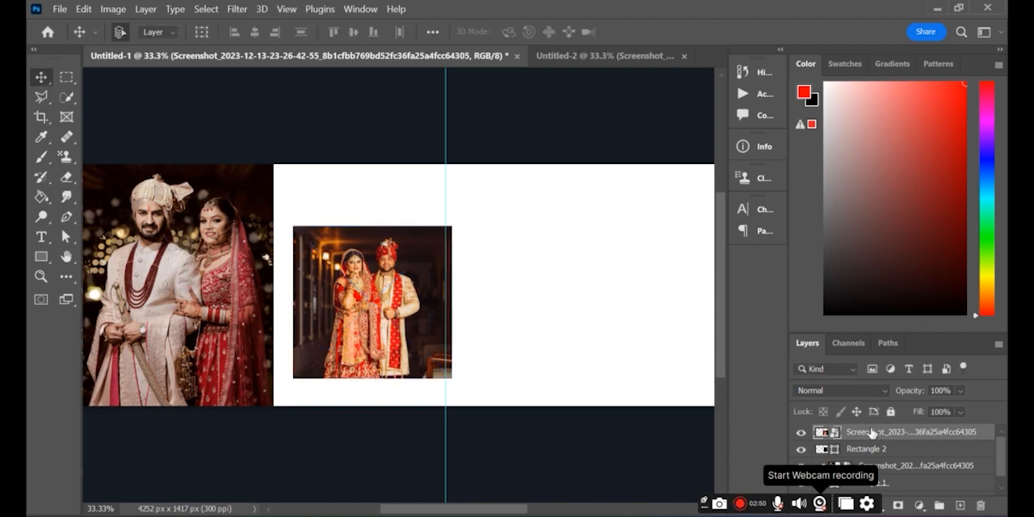
# Clip the second couple photo to its black rectangle and shift it slightly right inside the frame
pyautogui.rightClick(829, 433)
pyautogui.click(715, 388)
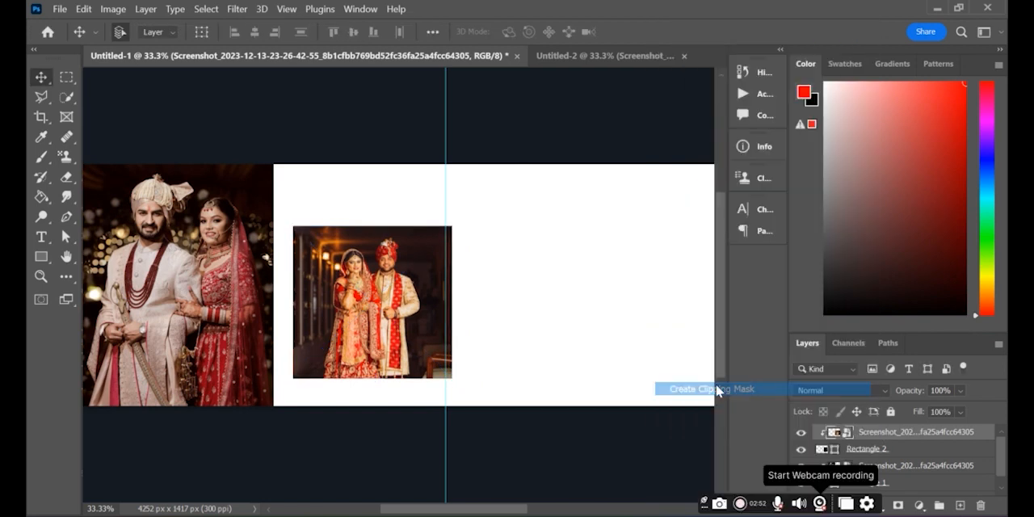
pyautogui.hotkey('ctrl', 't')
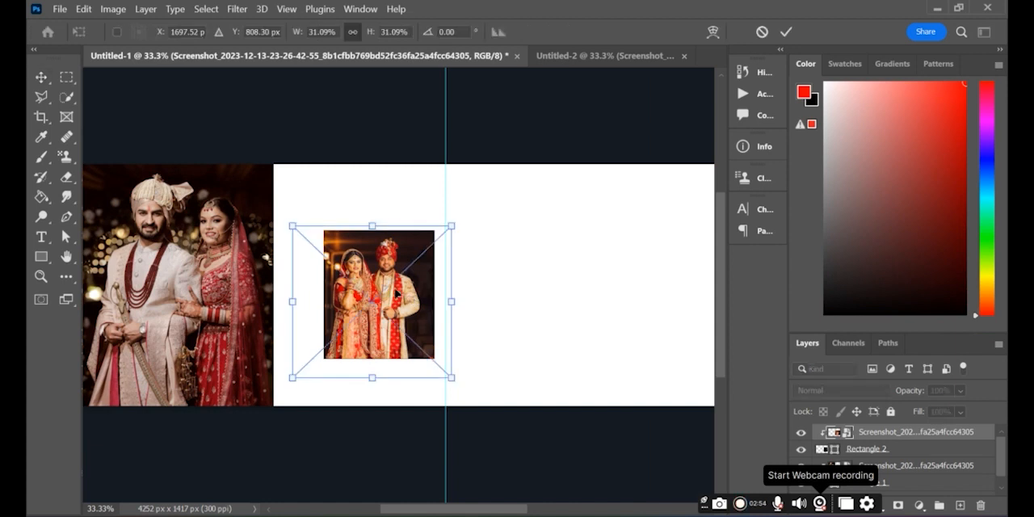
pyautogui.moveTo(379, 297); pyautogui.dragTo(386, 297)
pyautogui.press('Return')
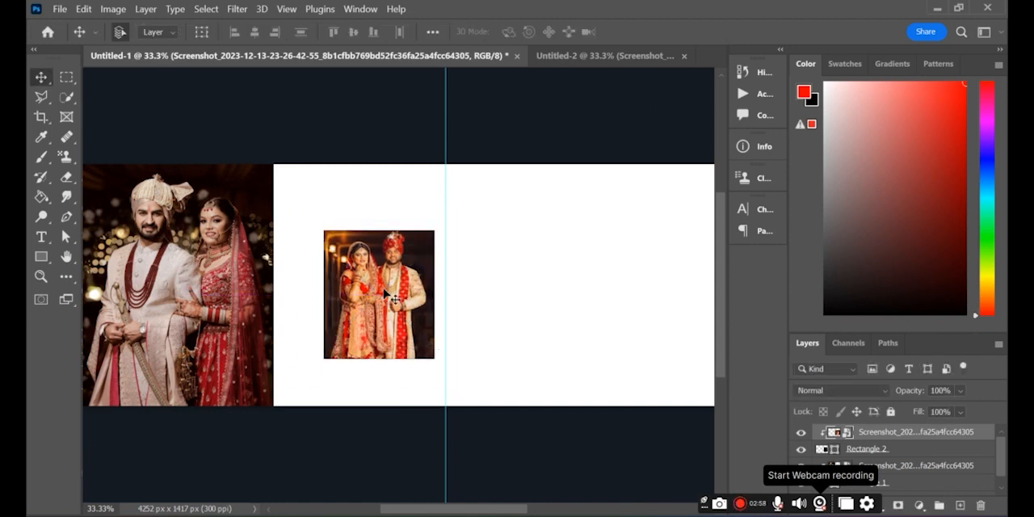
# Draw a red-filled rectangle about 374 × 326 px behind the second photo's upper-left corner, with its layer directly above the first photo
pyautogui.click(41, 255)
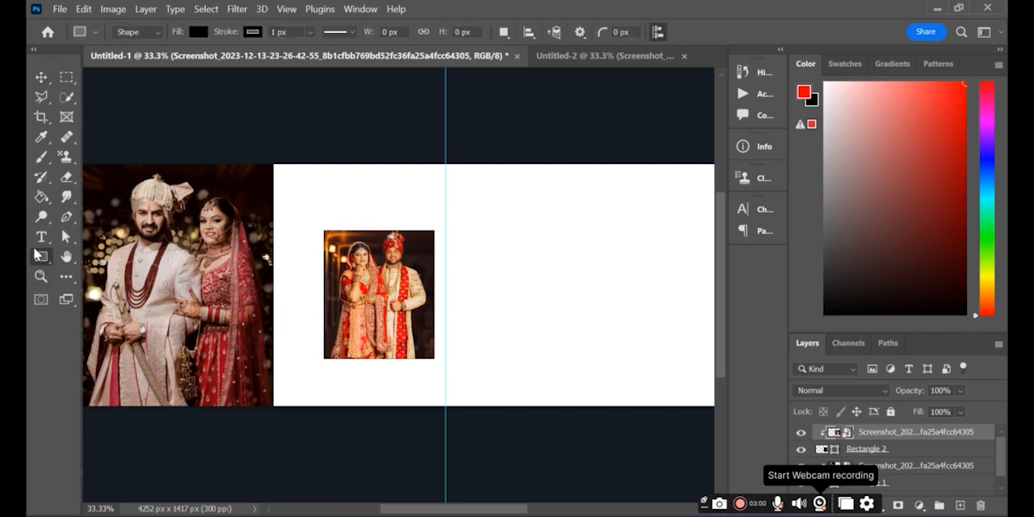
pyautogui.doubleClick(880, 449)
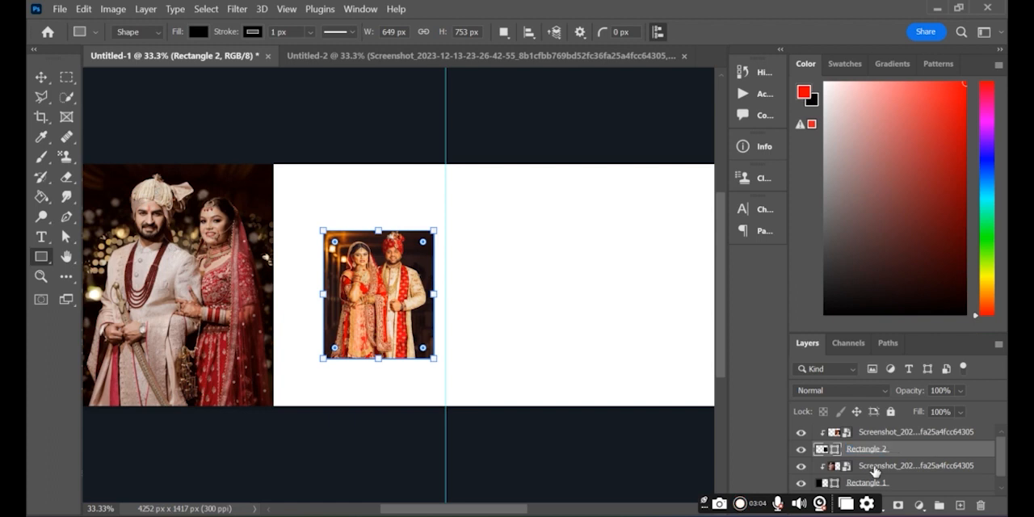
pyautogui.click(874, 467)
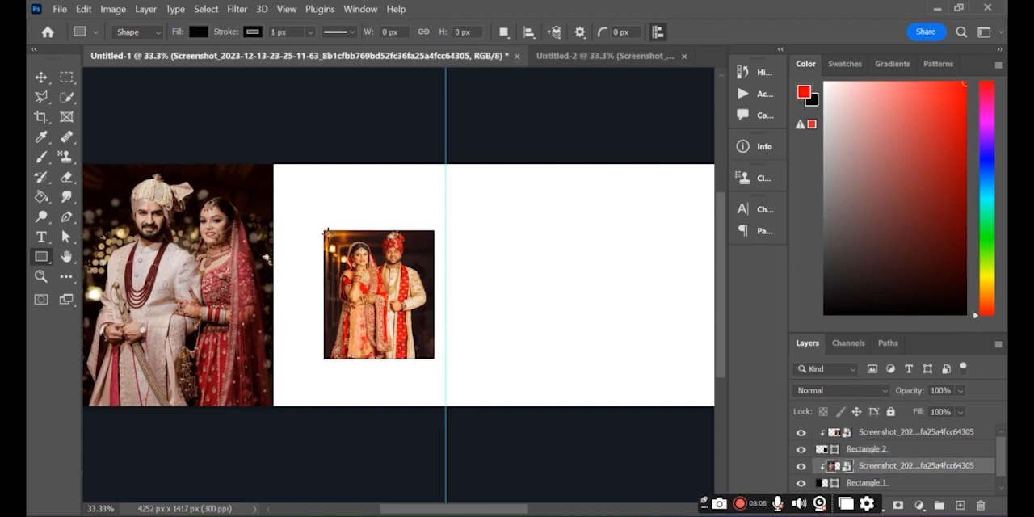
pyautogui.click(198, 31)
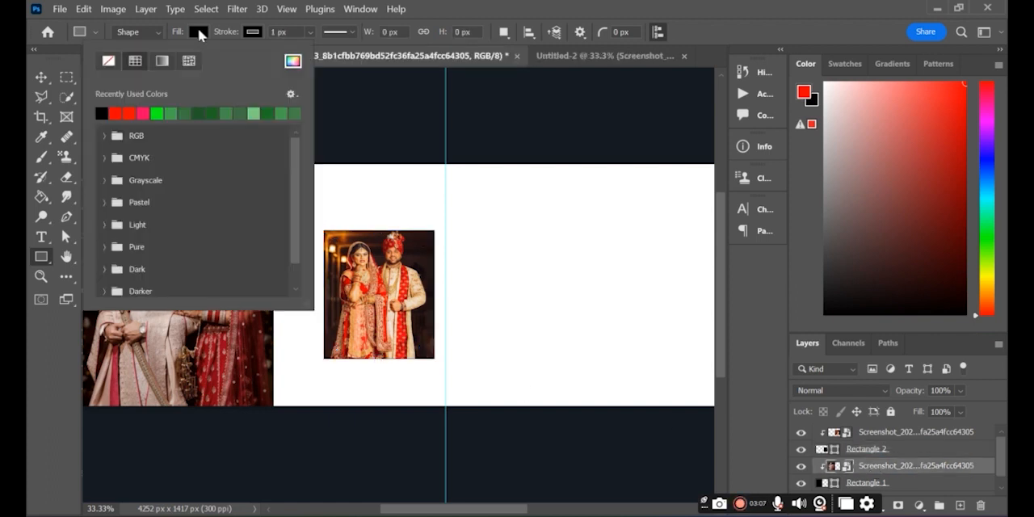
pyautogui.click(118, 112)
pyautogui.click(344, 105)
pyautogui.click(347, 104)
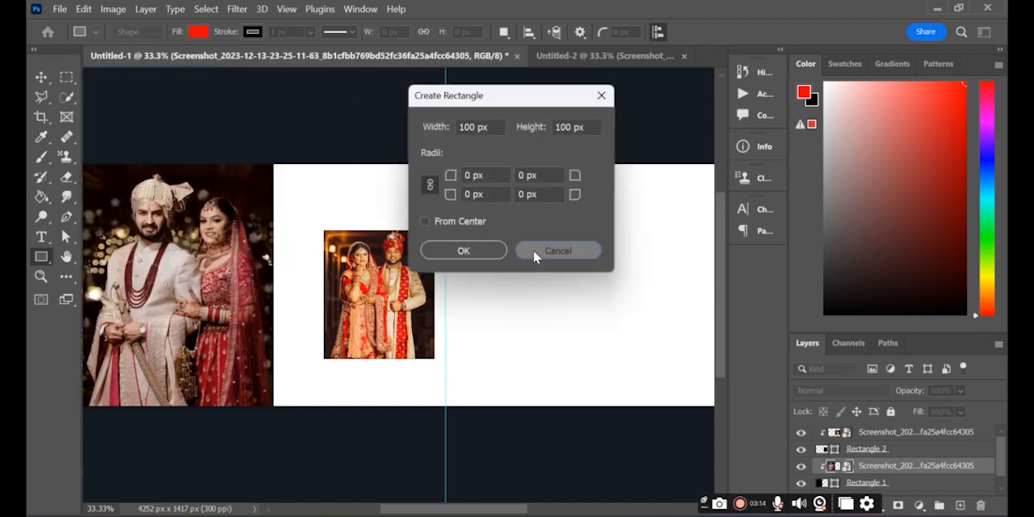
pyautogui.click(537, 251)
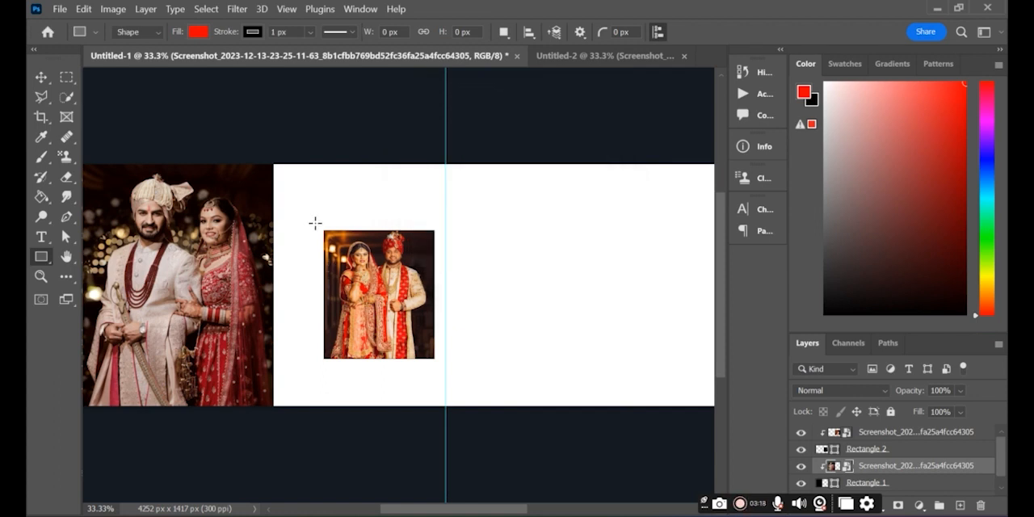
pyautogui.moveTo(316, 226); pyautogui.dragTo(353, 244)
pyautogui.moveTo(373, 257); pyautogui.dragTo(381, 282)
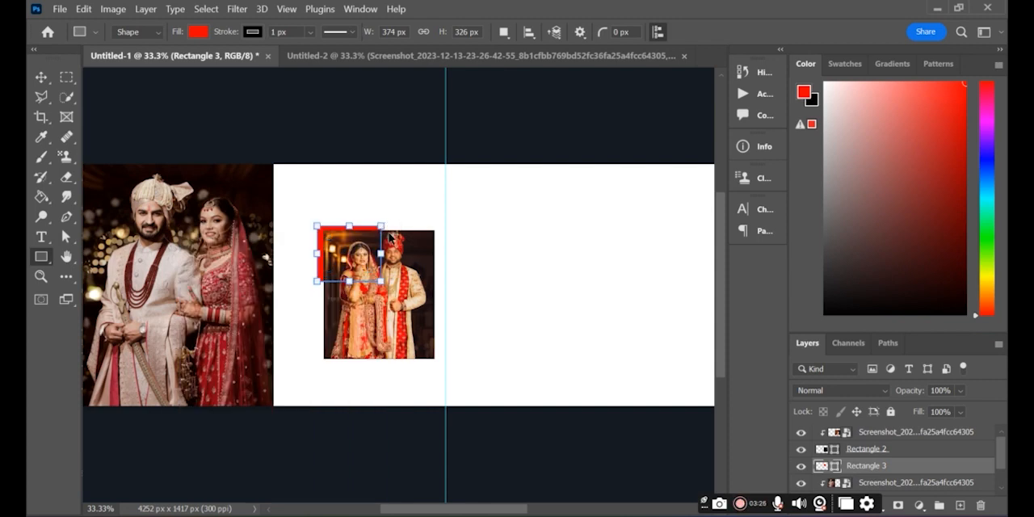
# Move the red corner rectangle slightly up and left so more of it shows around the second photo
pyautogui.hotkey('ctrl', 't')
pyautogui.moveTo(352, 265)
pyautogui.mouseDown()
pyautogui.moveTo(358, 256)
pyautogui.moveTo(346, 257)
pyautogui.mouseUp()
pyautogui.press('Return')
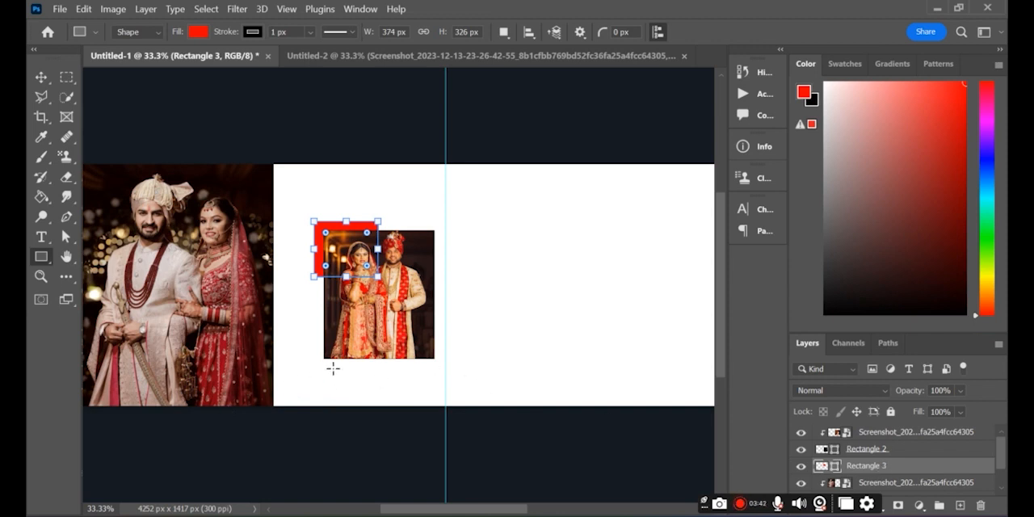
# Draw a red rectangle about 653 × 161 px behind the second photo's bottom edge, spanning the photo's width
pyautogui.moveTo(322, 353); pyautogui.dragTo(432, 378)
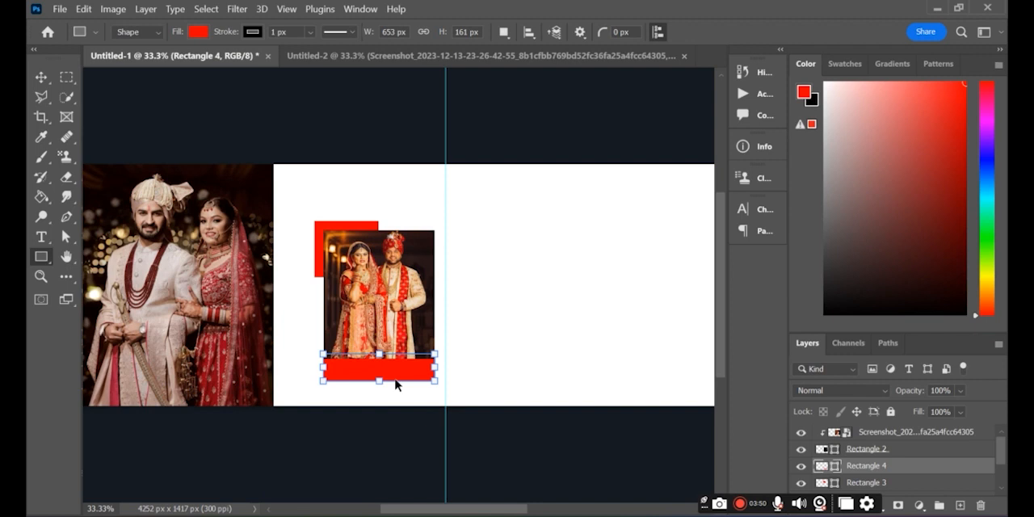
pyautogui.hotkey('ctrl', 't')
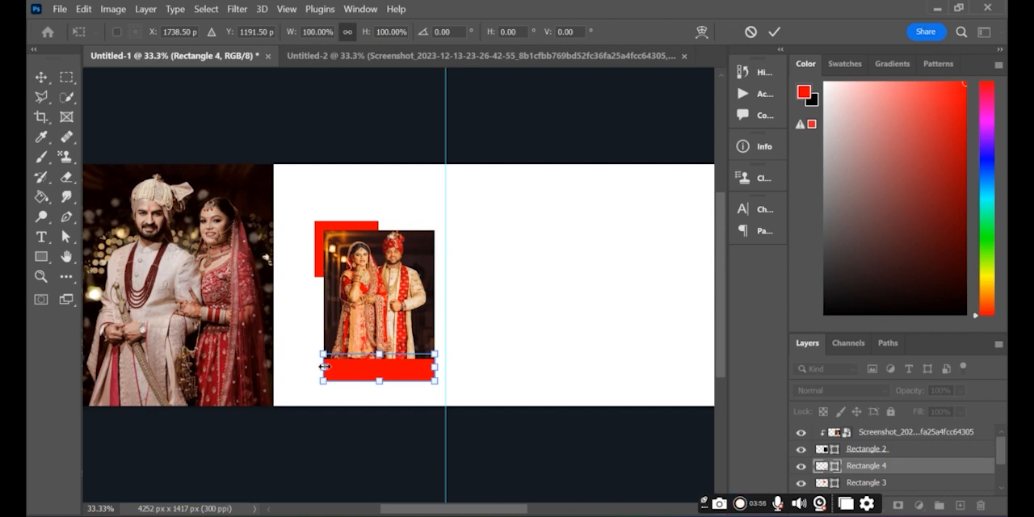
pyautogui.click(885, 450)
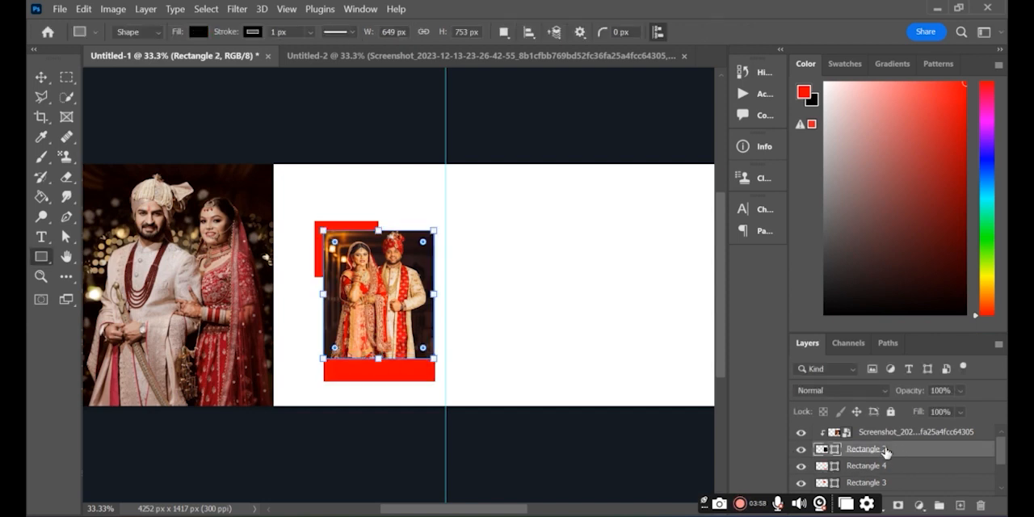
pyautogui.click(883, 475)
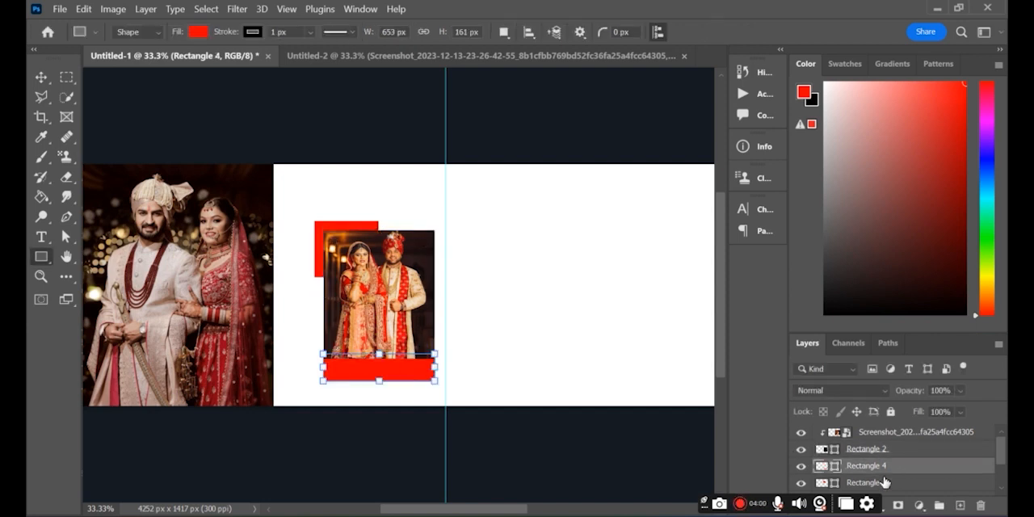
pyautogui.click(888, 483)
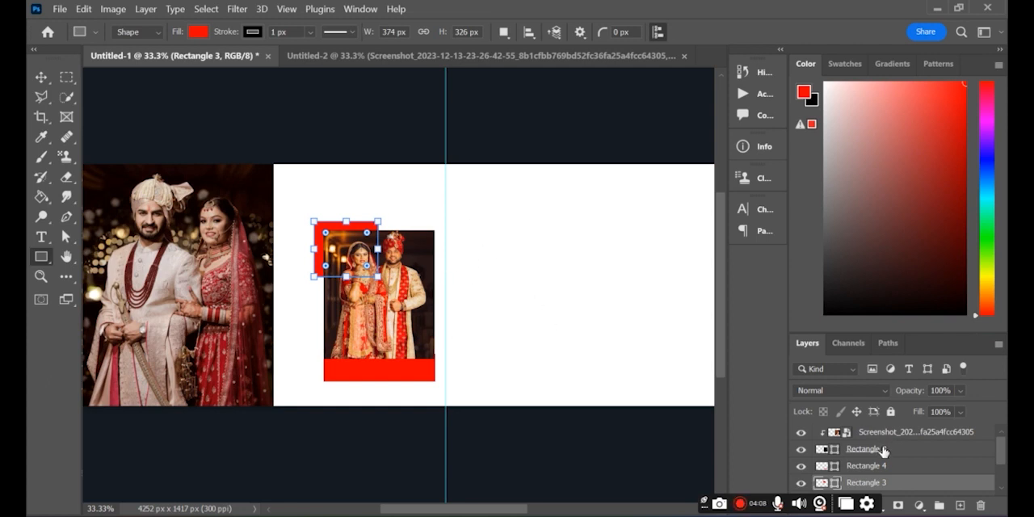
# Bring the teal brush-edged graphic from Untitled-2 into the blank right half of Untitled-1, above the second photo's layer
pyautogui.moveTo(451, 510); pyautogui.dragTo(516, 514)
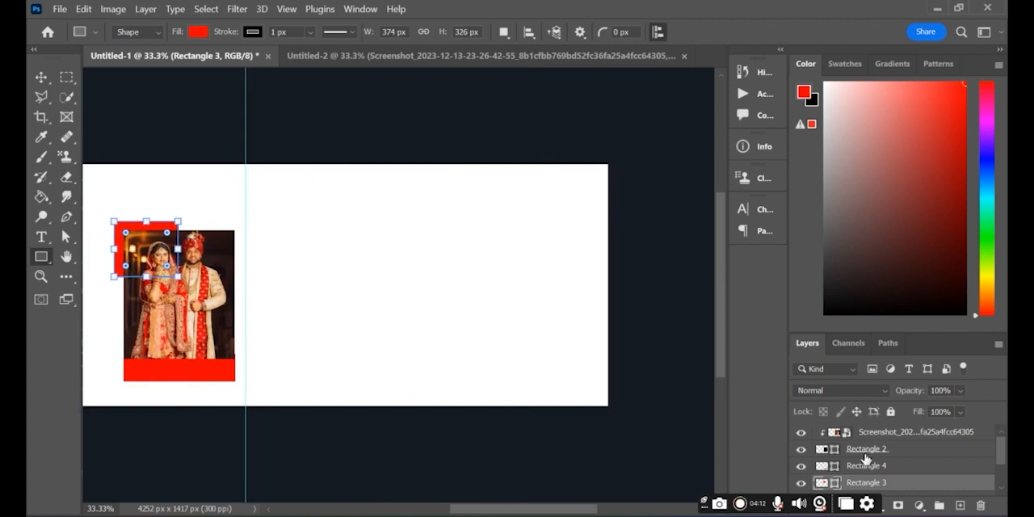
pyautogui.click(883, 434)
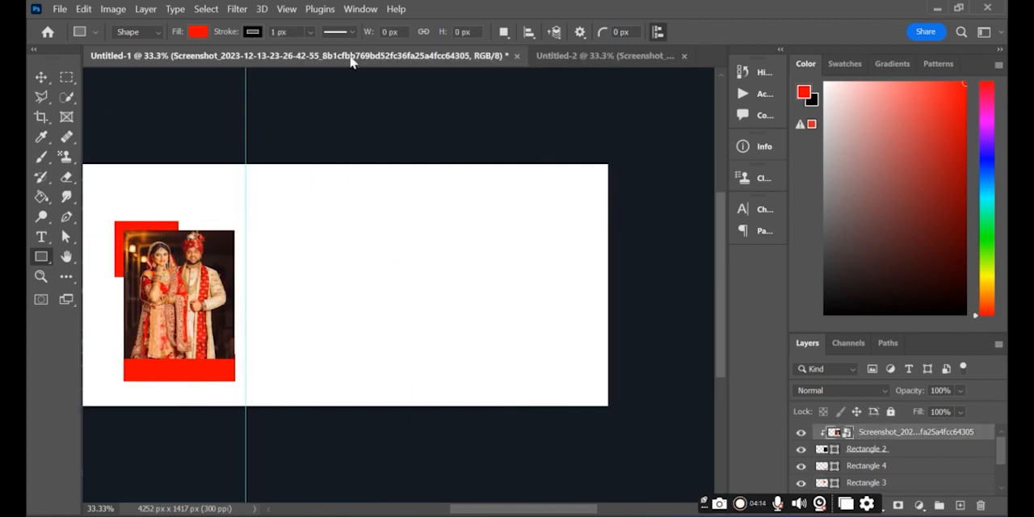
pyautogui.click(573, 55)
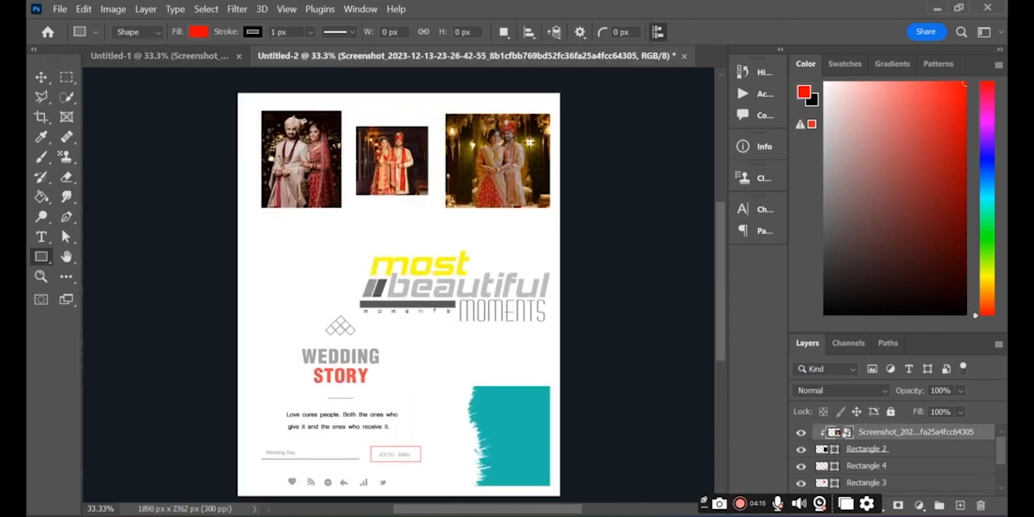
pyautogui.click(493, 430)
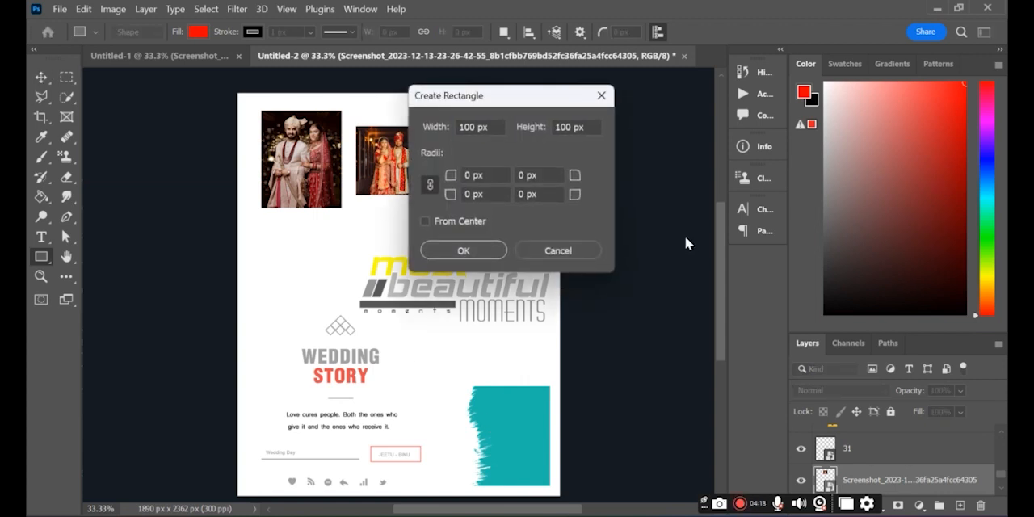
pyautogui.click(579, 254)
pyautogui.click(41, 77)
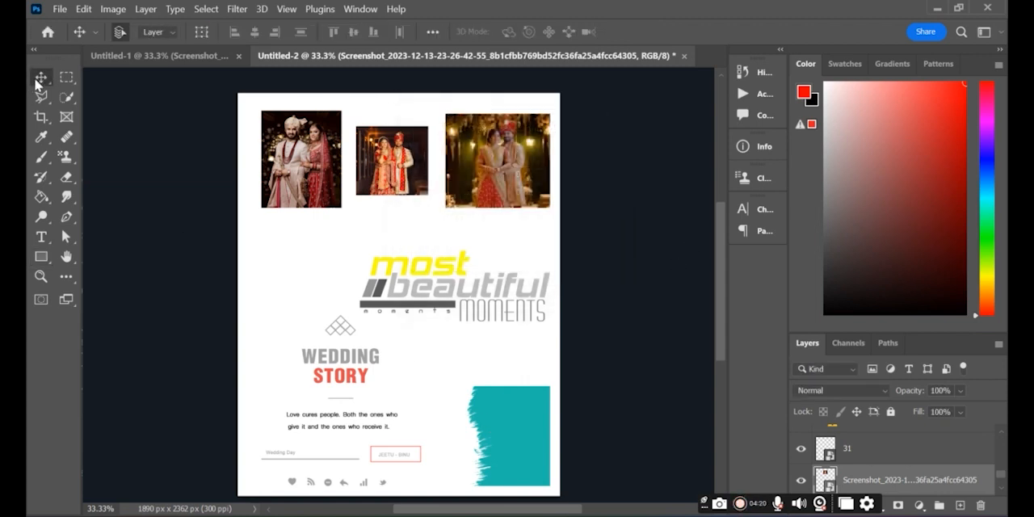
pyautogui.moveTo(500, 430); pyautogui.dragTo(579, 291)
pyautogui.moveTo(474, 509); pyautogui.dragTo(481, 513)
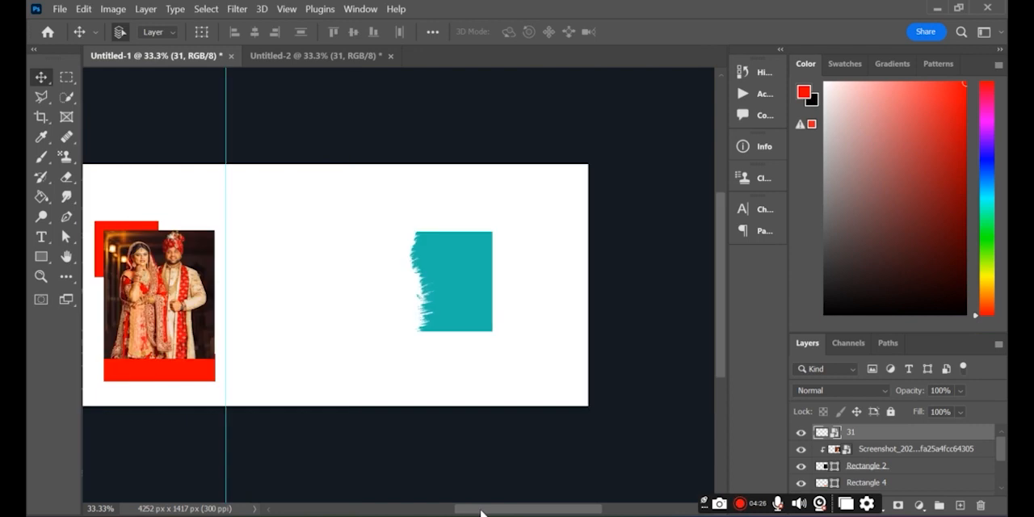
# Flip the teal brush-edged graphic horizontally and apply the transform
pyautogui.hotkey('ctrl', 't')
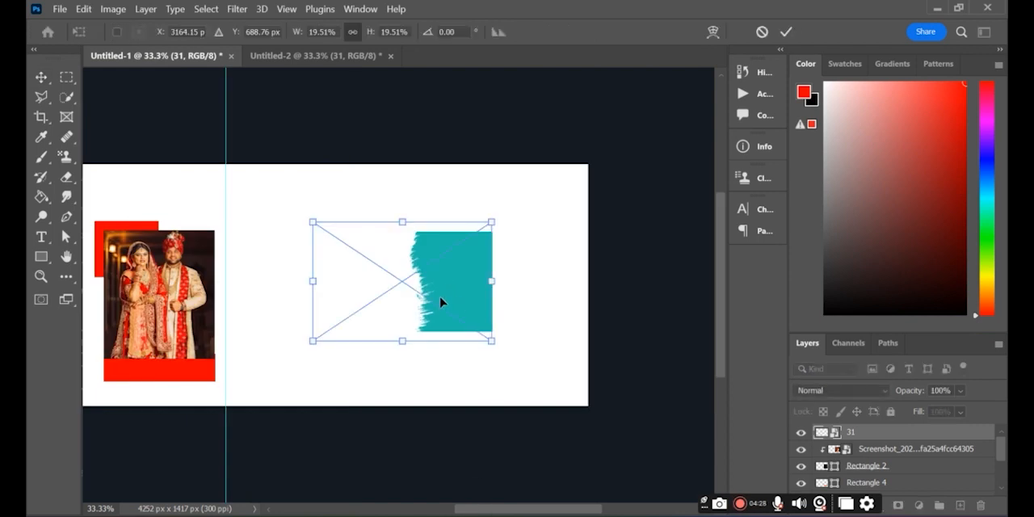
pyautogui.rightClick(435, 302)
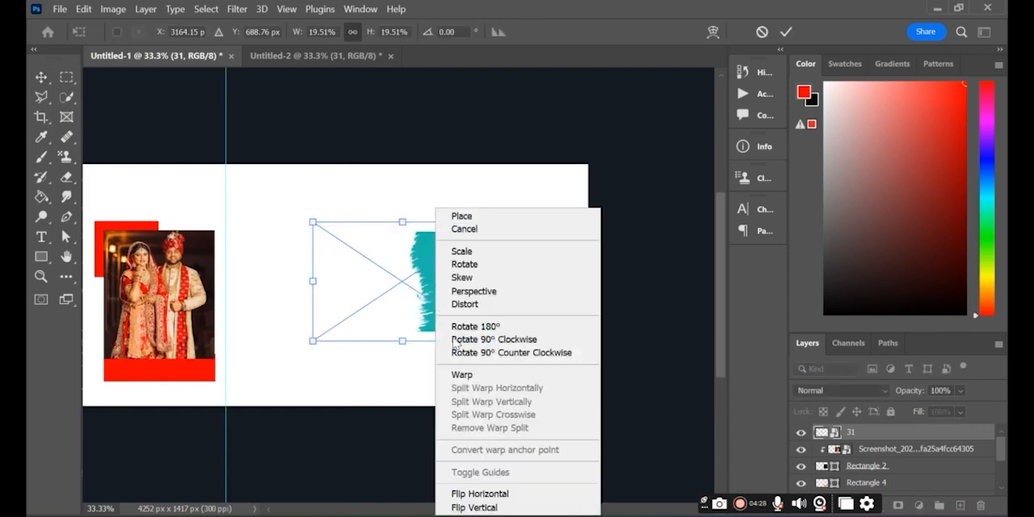
pyautogui.click(454, 492)
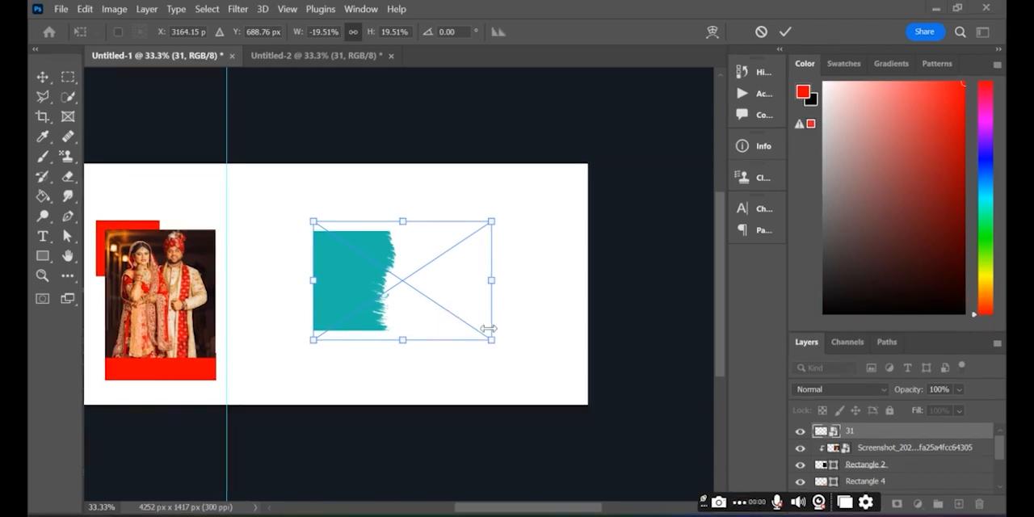
pyautogui.click(68, 239)
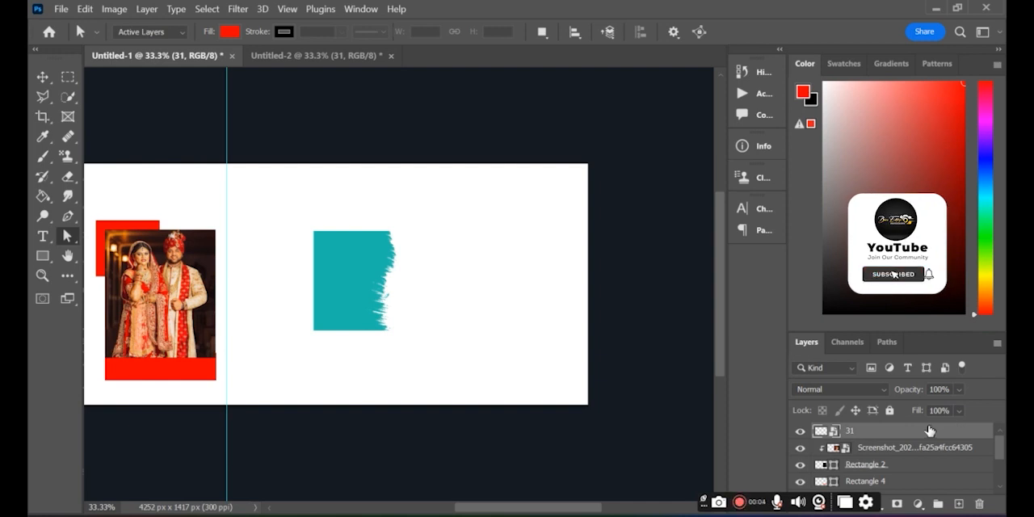
# Flip the teal brush-edged graphic horizontally and vertically so its ragged edge faces the middle of the spread
pyautogui.hotkey('ctrl', 't')
pyautogui.rightClick(374, 280)
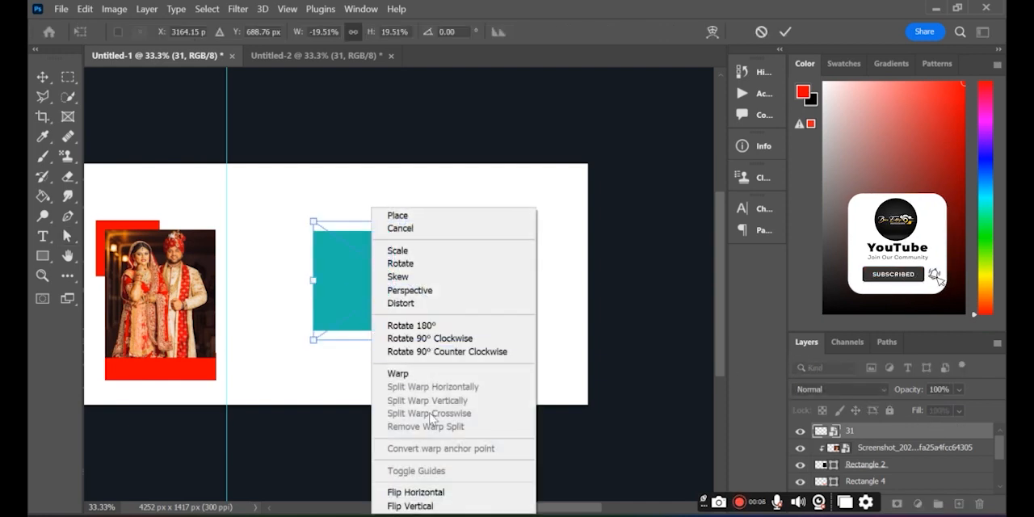
pyautogui.click(412, 492)
pyautogui.rightClick(441, 302)
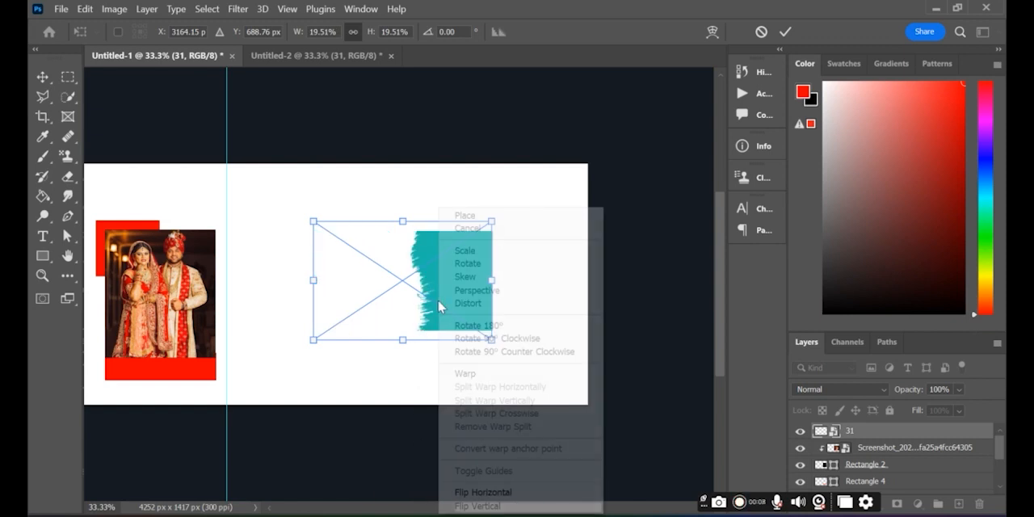
pyautogui.click(477, 506)
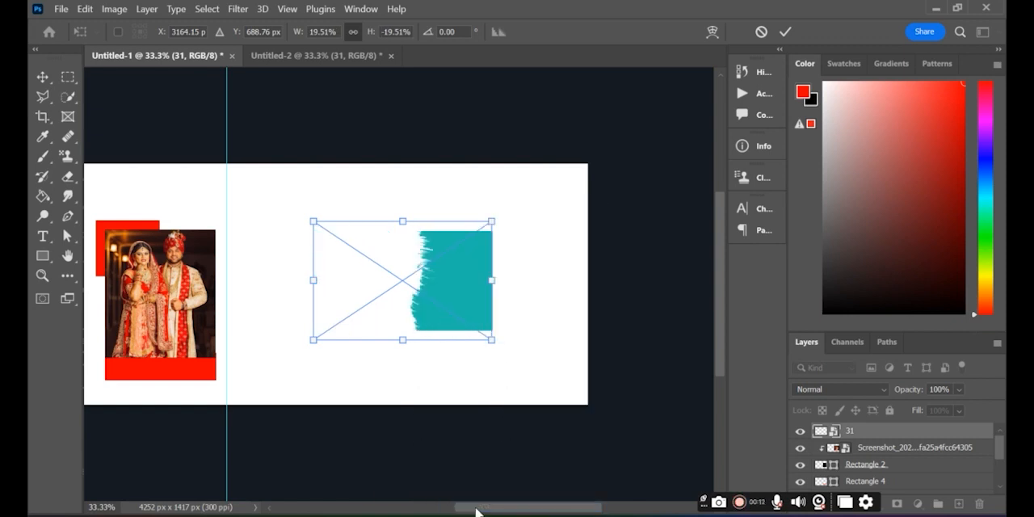
# Enlarge the teal graphic to about 49.42% so it fills the page height, flush with the spread's right edge
pyautogui.moveTo(489, 281); pyautogui.dragTo(707, 339)
pyautogui.moveTo(634, 293); pyautogui.dragTo(466, 291)
pyautogui.press('Return')
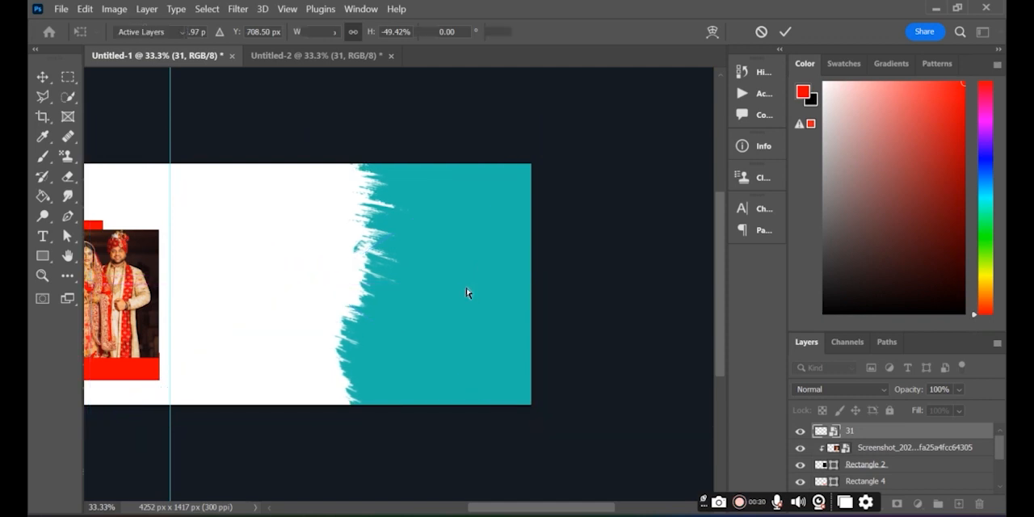
pyautogui.press('a')
# Bring the third couple photo, with the green and gold background, from Untitled-2 into Untitled-1 above the teal graphic
pyautogui.click(289, 58)
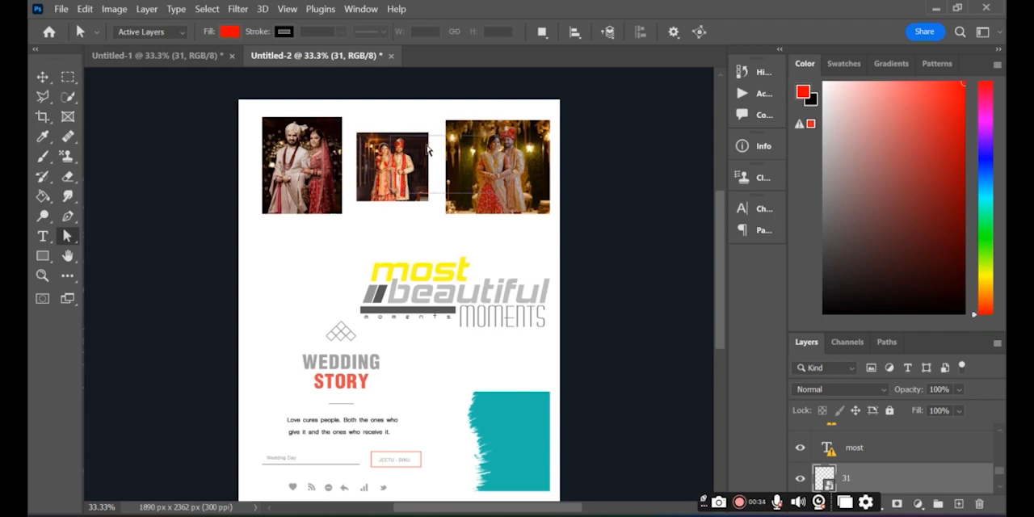
pyautogui.click(37, 78)
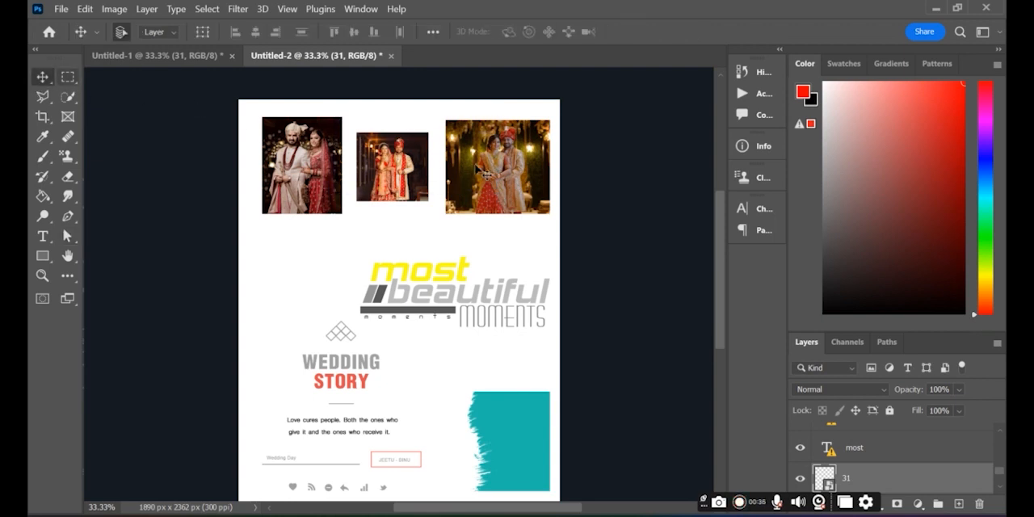
pyautogui.moveTo(494, 166); pyautogui.dragTo(618, 275)
# Scale the third couple photo to 54.81% so it covers the page height and clip it to the teal graphic
pyautogui.hotkey('ctrl', 't')
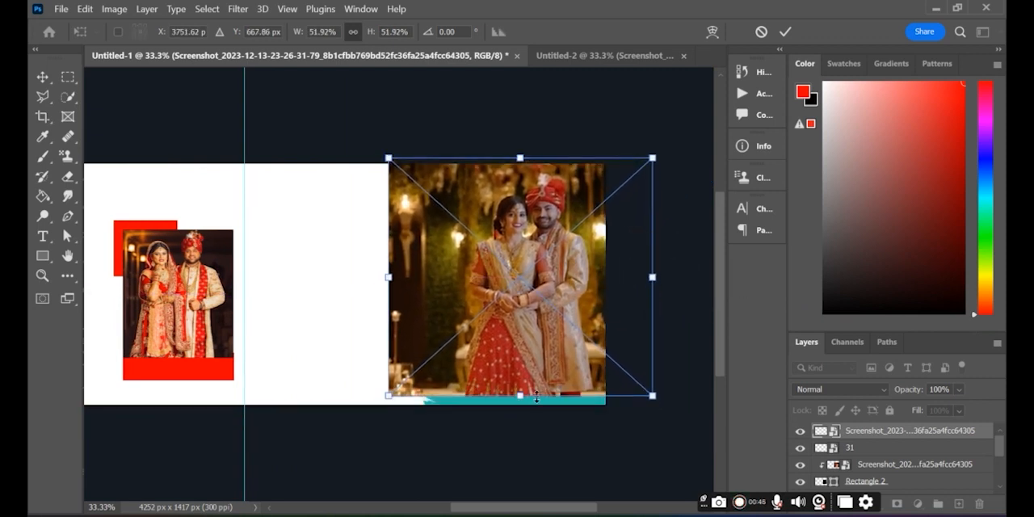
pyautogui.moveTo(513, 391); pyautogui.dragTo(519, 409)
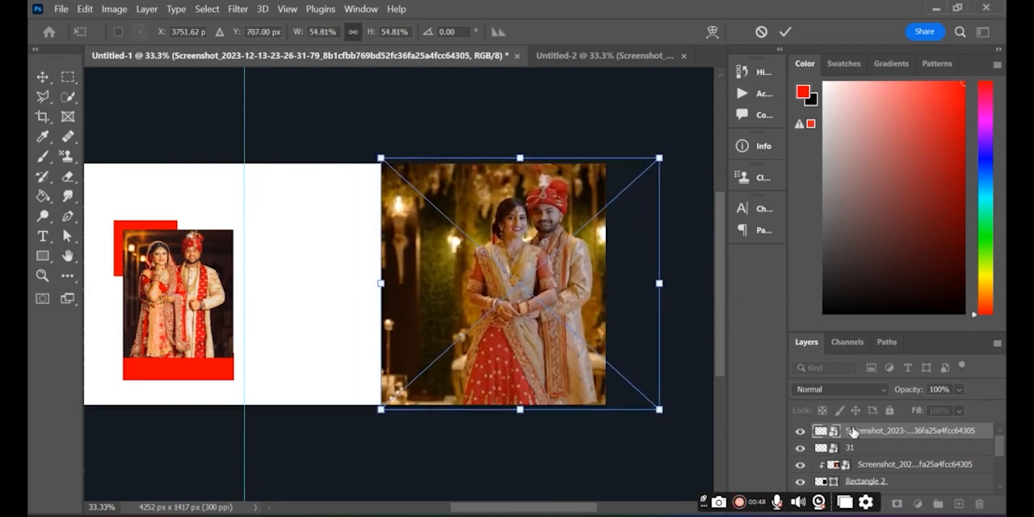
pyautogui.press('Return')
pyautogui.rightClick(879, 428)
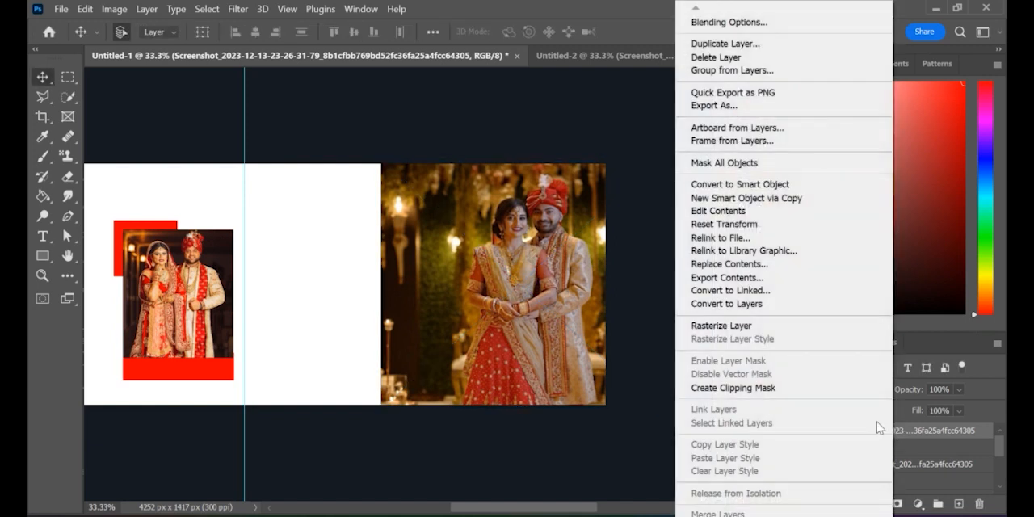
pyautogui.click(755, 387)
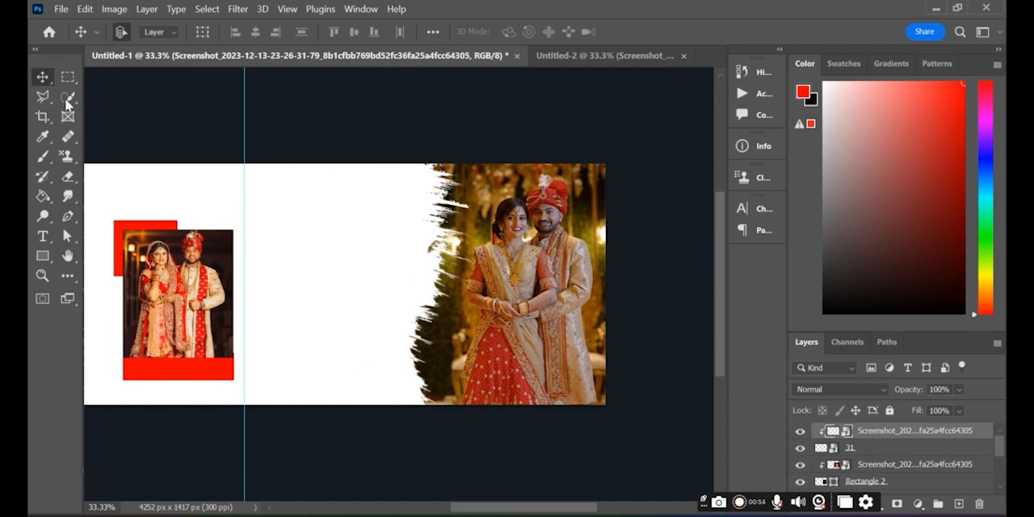
# Bring the linked "most beautiful MOMENTS" title group from Untitled-2 into Untitled-1, above the second photo
pyautogui.click(566, 50)
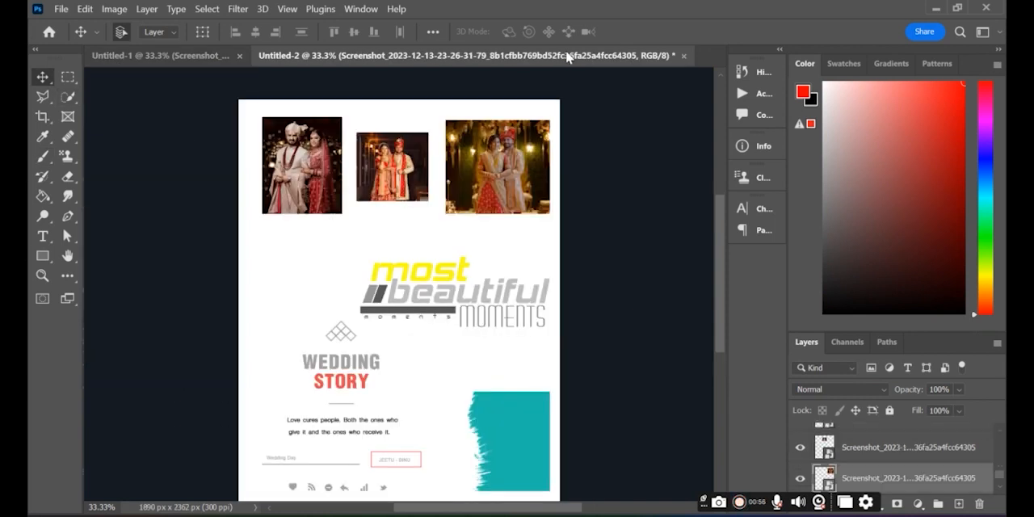
pyautogui.click(456, 299)
pyautogui.moveTo(456, 298); pyautogui.dragTo(258, 191)
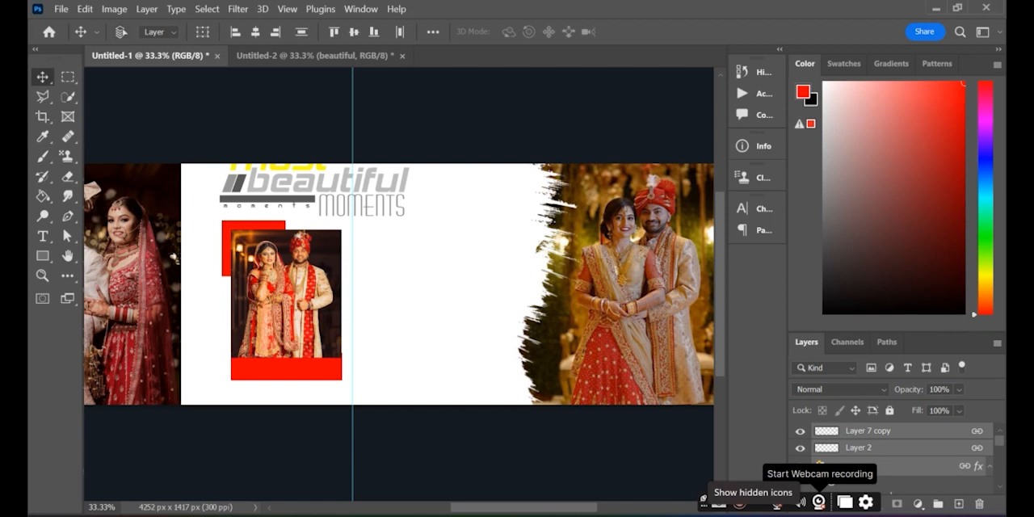
# Shrink the "most beautiful MOMENTS" title despite its missing font and fit it into the white space above the second photo
pyautogui.hotkey('ctrl', 't')
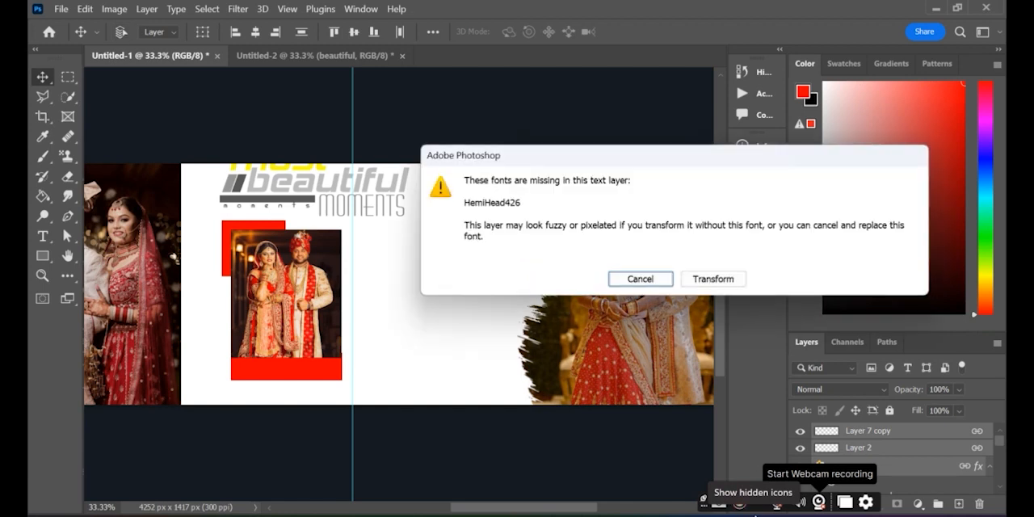
pyautogui.click(700, 281)
pyautogui.moveTo(351, 195); pyautogui.dragTo(352, 208)
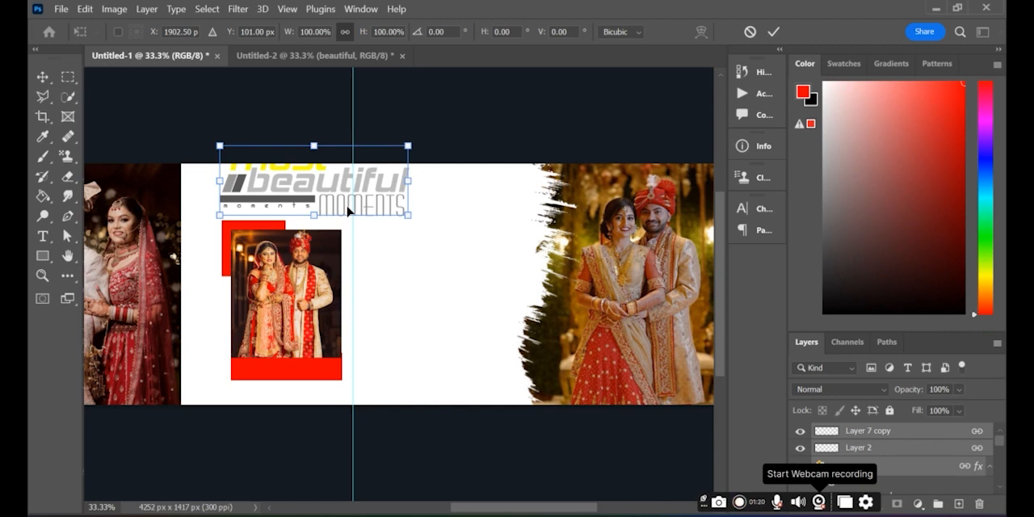
pyautogui.moveTo(393, 198); pyautogui.dragTo(319, 202)
pyautogui.press('Return')
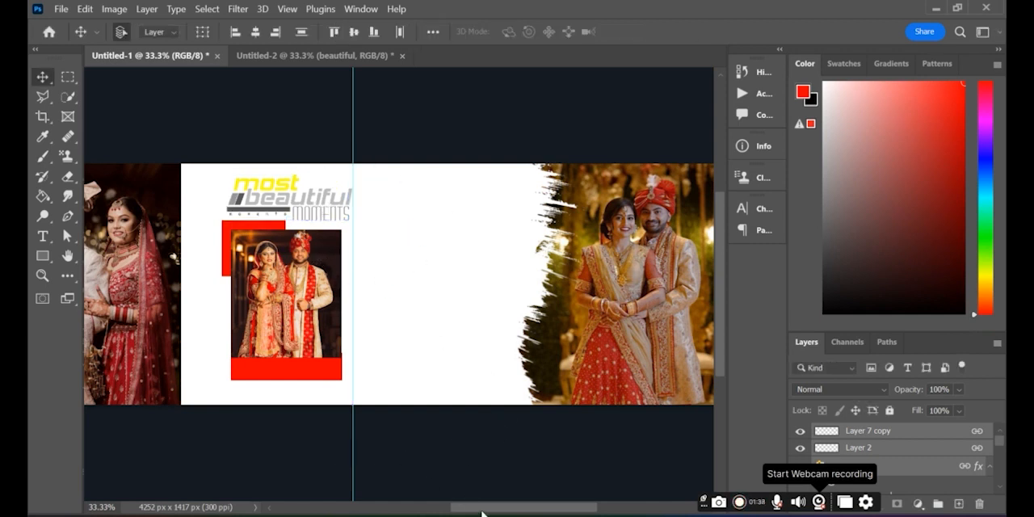
# Bring the linked "WEDDING STORY" text block with its icons and caption from Untitled-2 into Untitled-1
pyautogui.hscroll(3, 482, 513)
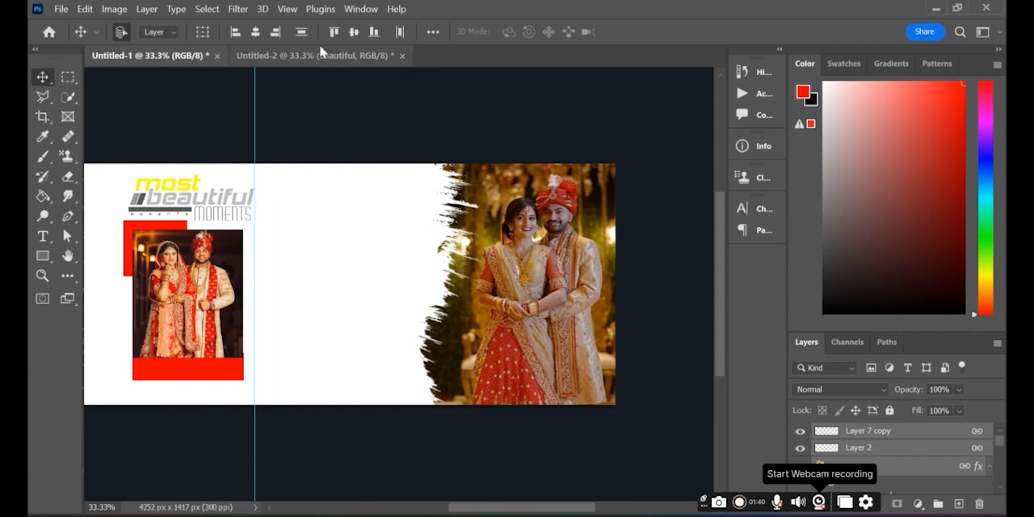
pyautogui.click(320, 53)
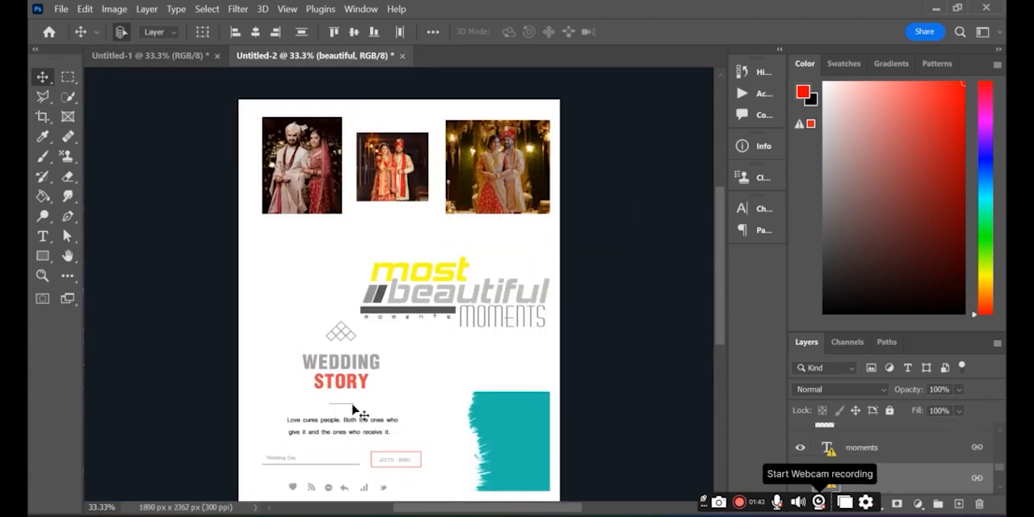
pyautogui.click(337, 383)
pyautogui.moveTo(338, 378); pyautogui.dragTo(418, 318)
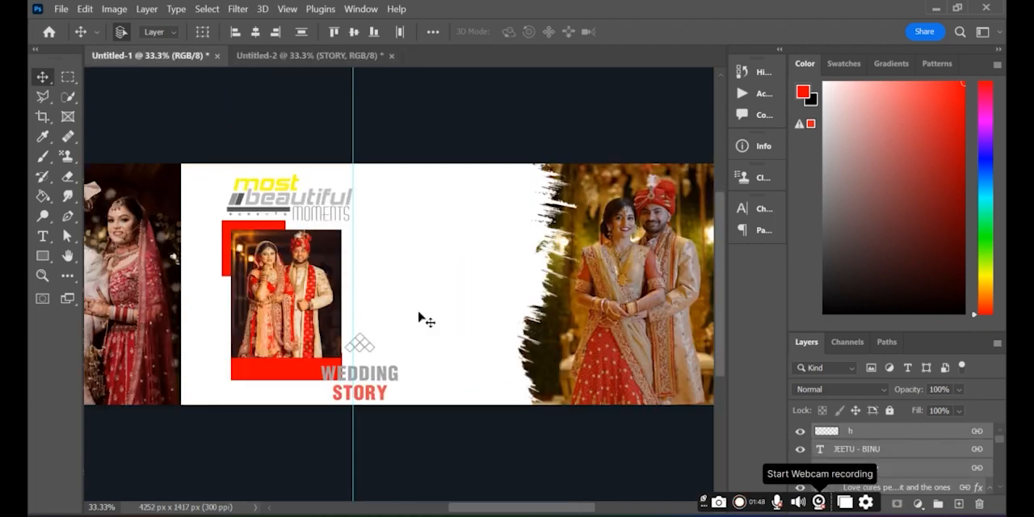
# Move the "WEDDING STORY" block into the blank area between the second photo and the brush-edged photo
pyautogui.hotkey('ctrl', 't')
pyautogui.click(700, 277)
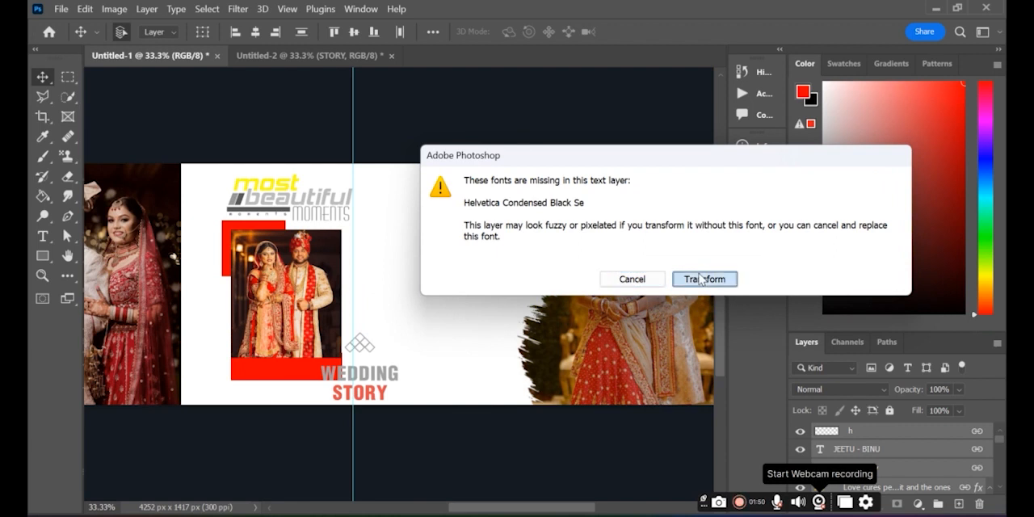
pyautogui.moveTo(380, 417); pyautogui.dragTo(450, 297)
pyautogui.press('Return')
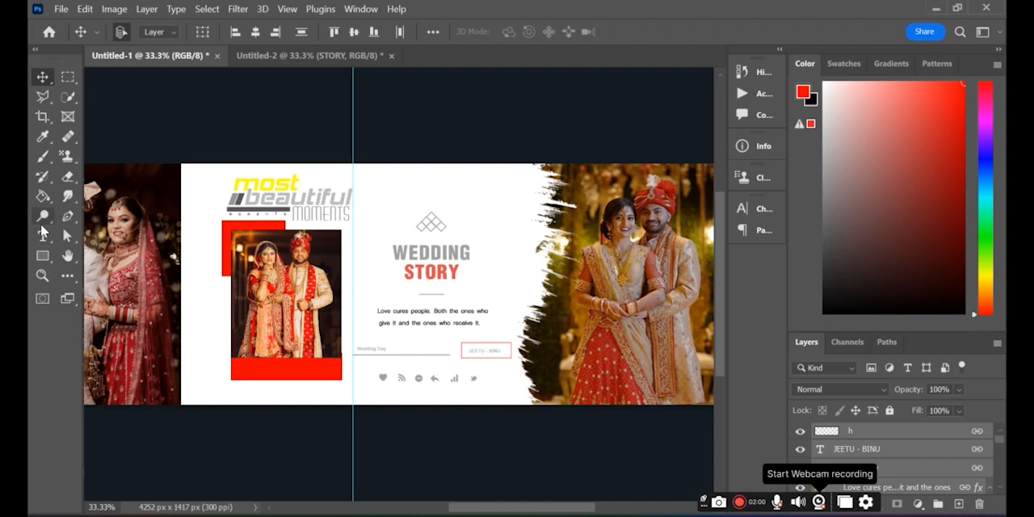
# Draw a paragraph text box just below the second photo's red strip and set its font size to 18 pt
pyautogui.click(43, 236)
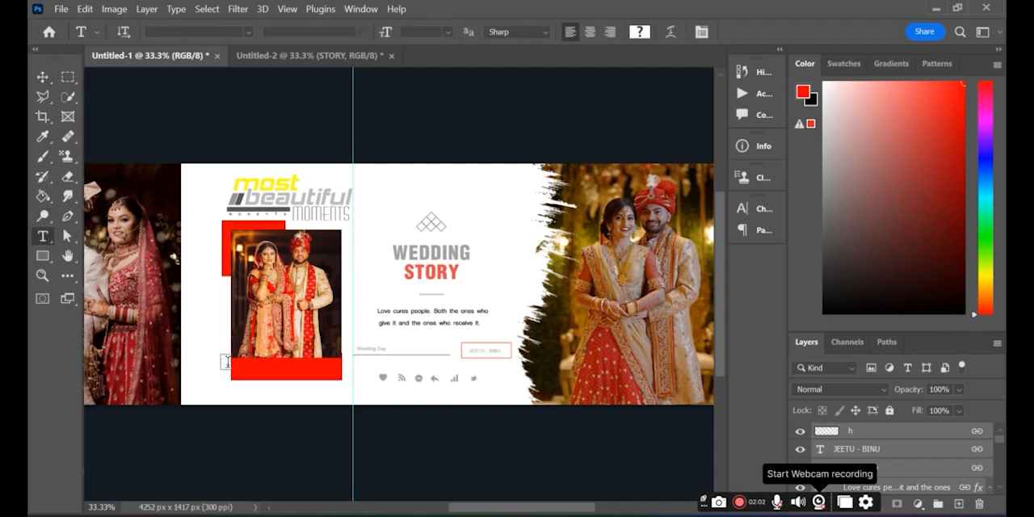
pyautogui.moveTo(216, 365); pyautogui.dragTo(370, 404)
pyautogui.moveTo(372, 402); pyautogui.dragTo(378, 410)
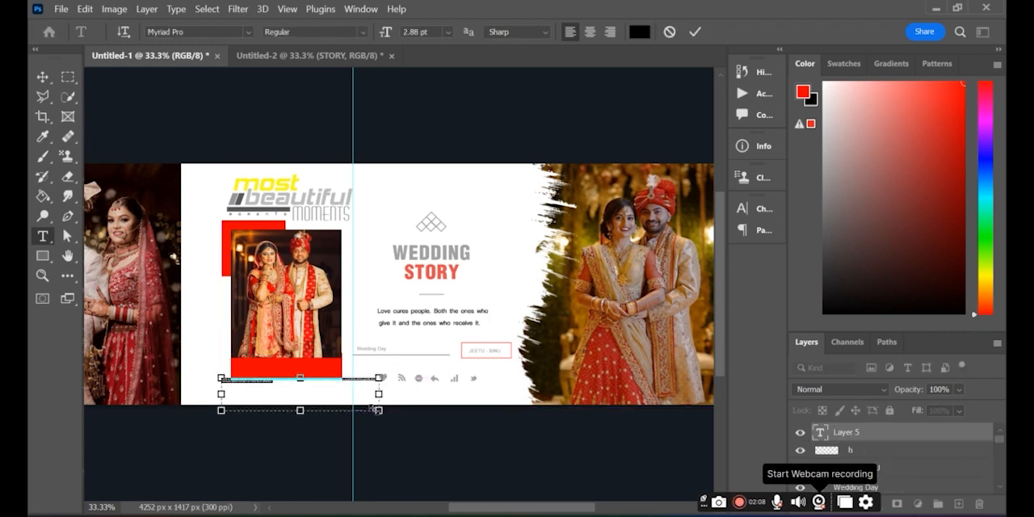
pyautogui.click(446, 32)
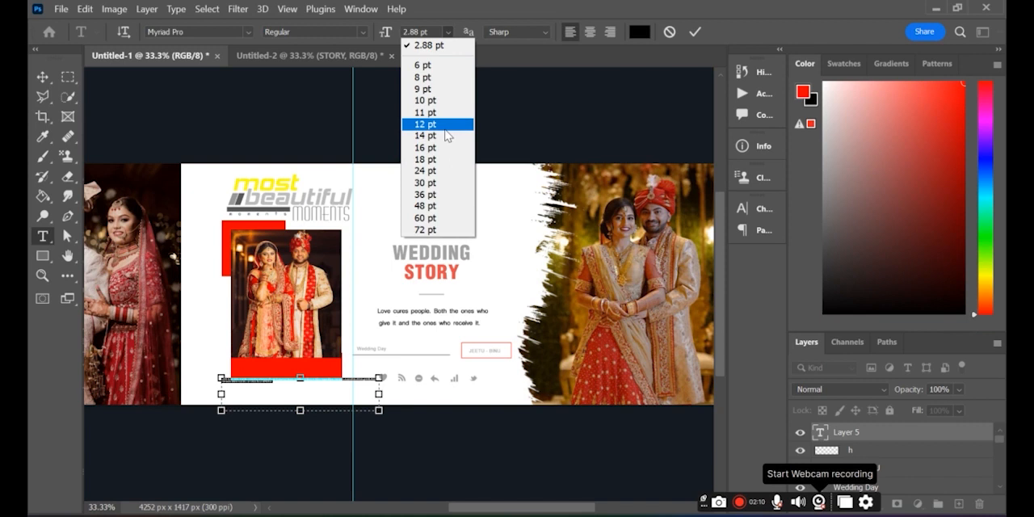
pyautogui.click(433, 164)
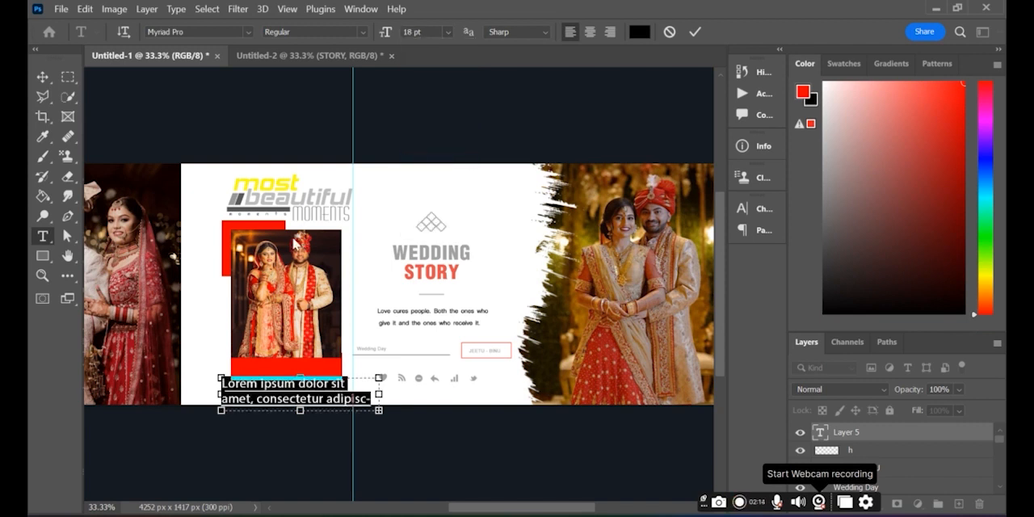
# Replace the placeholder text with "Wedding Moment" and commit the text layer
pyautogui.write('W')
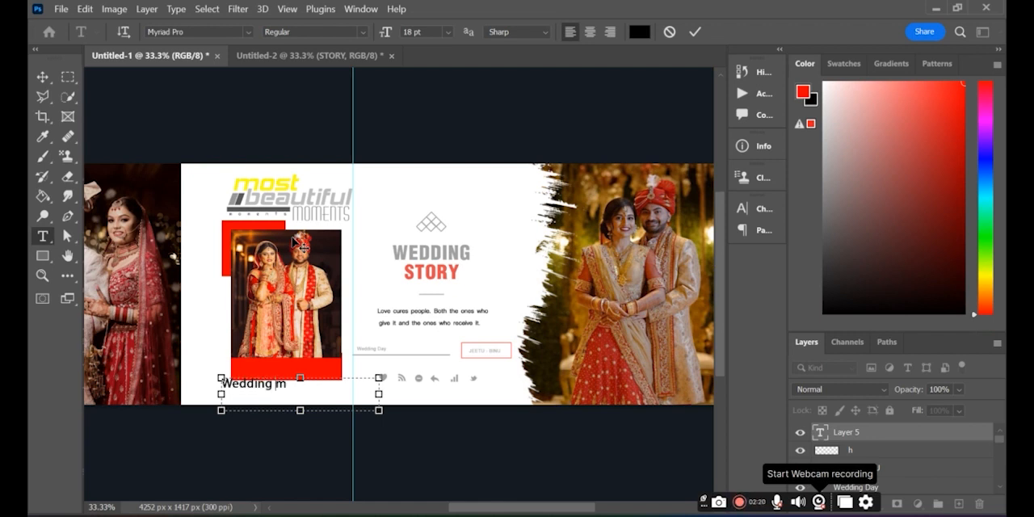
pyautogui.write('edding Moment')
pyautogui.click(886, 436)
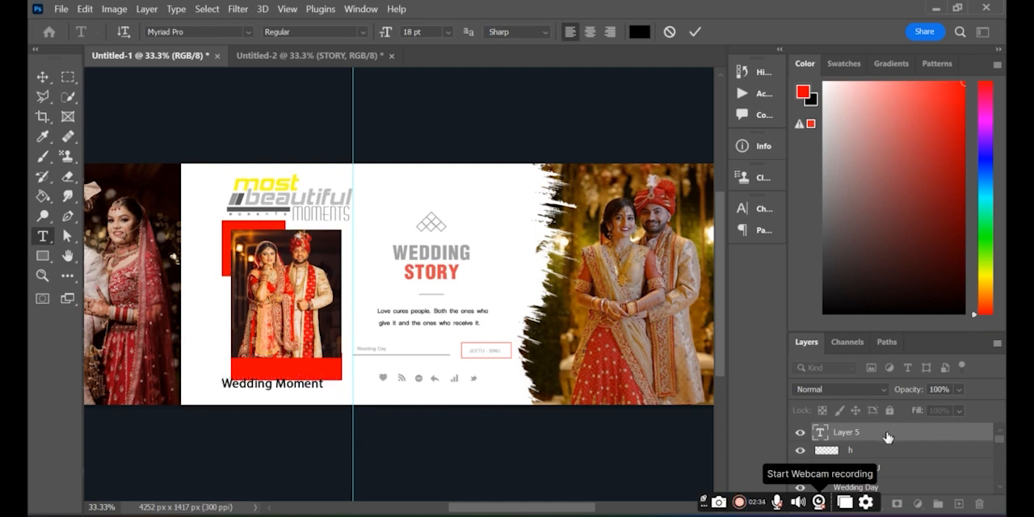
pyautogui.doubleClick(887, 436)
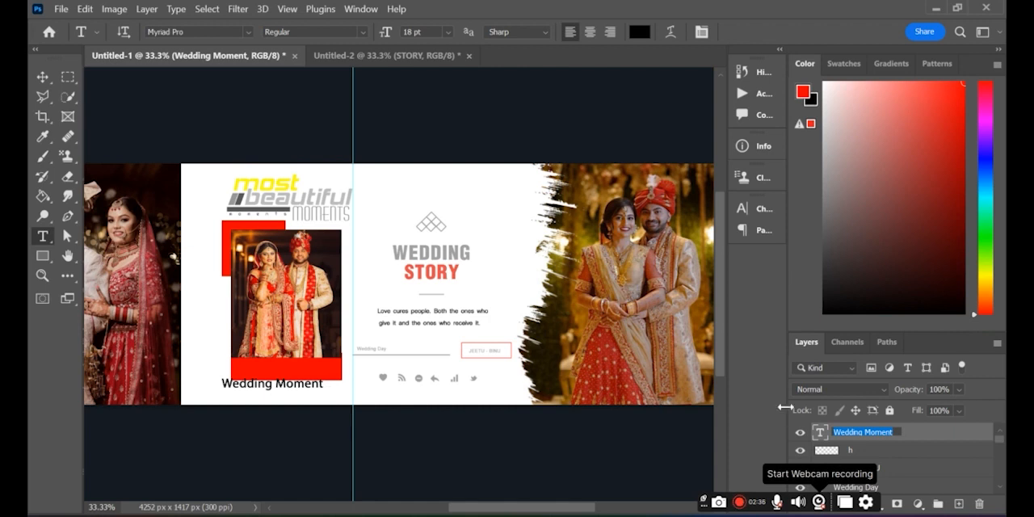
pyautogui.press('Return')
# Move the "Wedding Moment" text up onto the red strip below the second photo
pyautogui.hotkey('ctrl', 't')
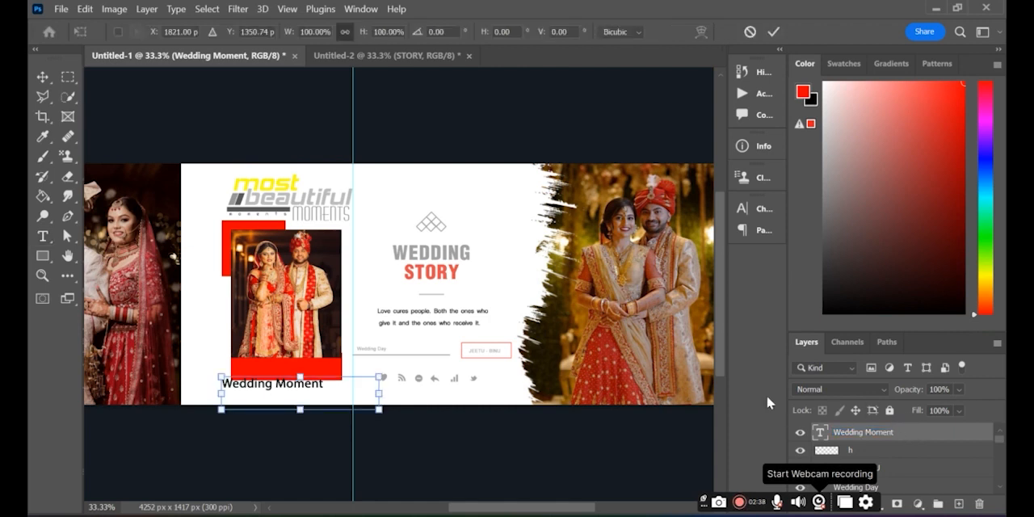
pyautogui.moveTo(317, 405); pyautogui.dragTo(328, 392)
pyautogui.press('Return')
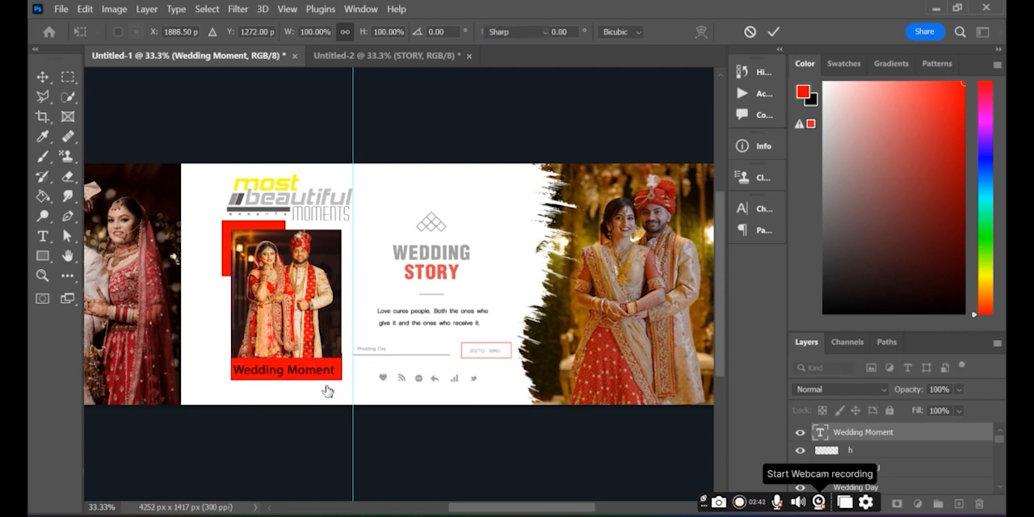
pyautogui.press('t')
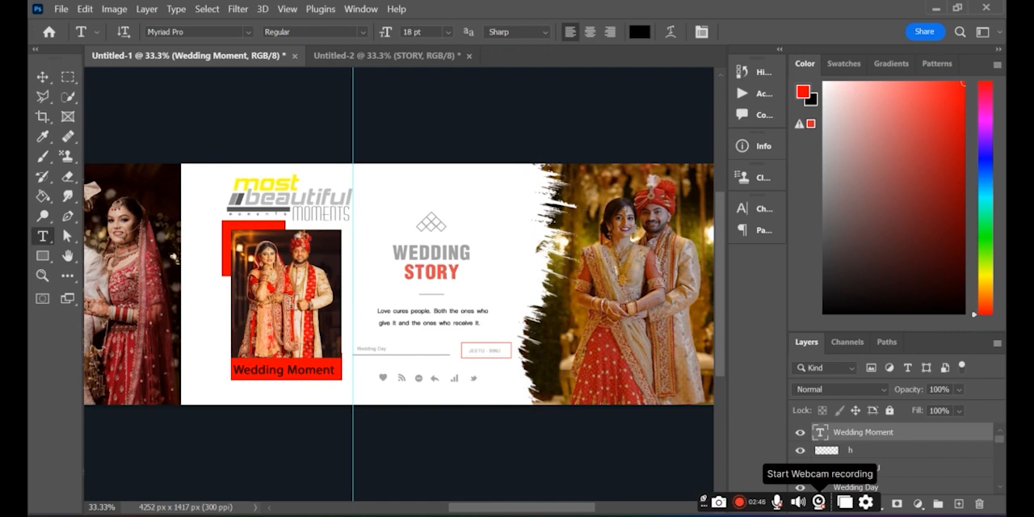
# Add a white (ffffff) Color Overlay at 100% opacity to the "Wedding Moment" text layer
pyautogui.moveTo(487, 512); pyautogui.dragTo(444, 512)
pyautogui.rightClick(894, 433)
pyautogui.click(971, 433)
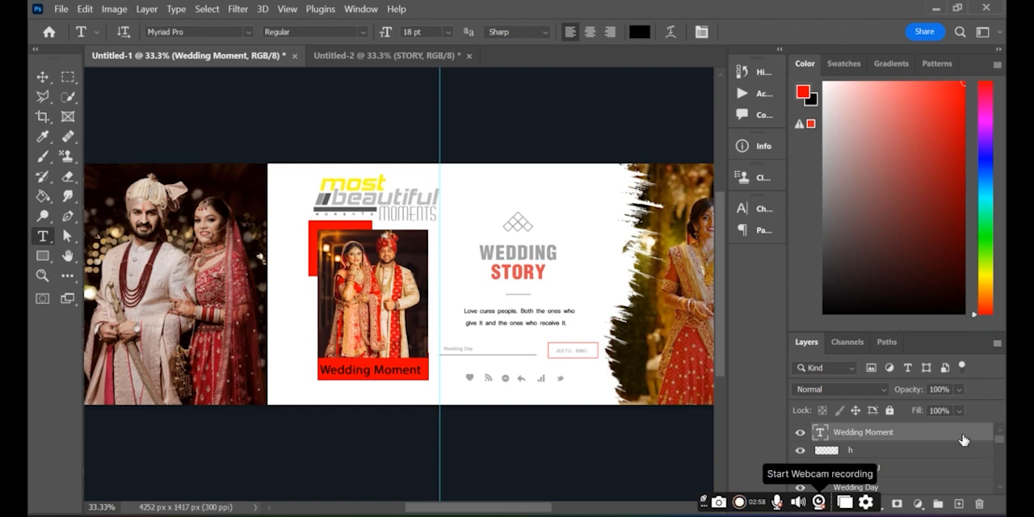
pyautogui.doubleClick(962, 439)
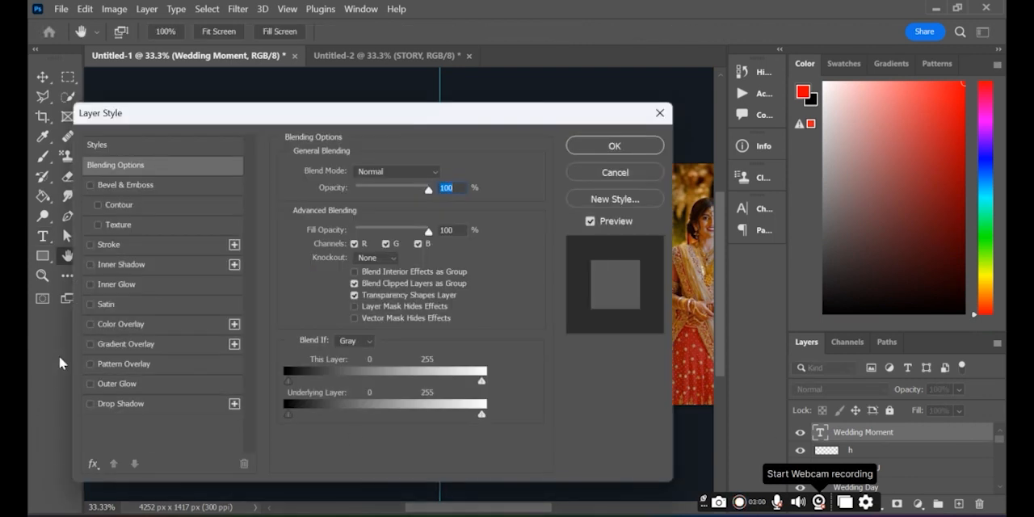
pyautogui.click(89, 324)
pyautogui.click(116, 326)
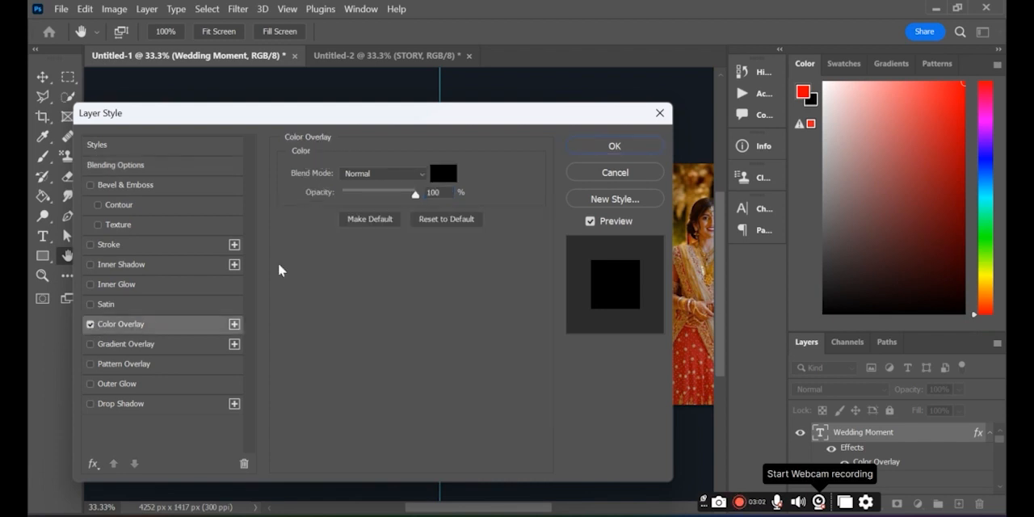
pyautogui.click(443, 174)
pyautogui.write('ffffff')
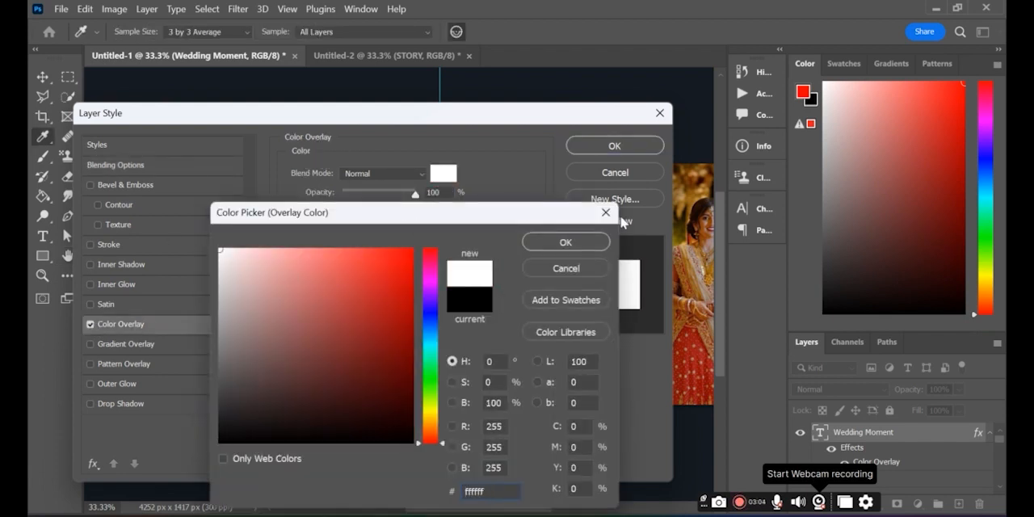
pyautogui.click(569, 243)
pyautogui.click(606, 146)
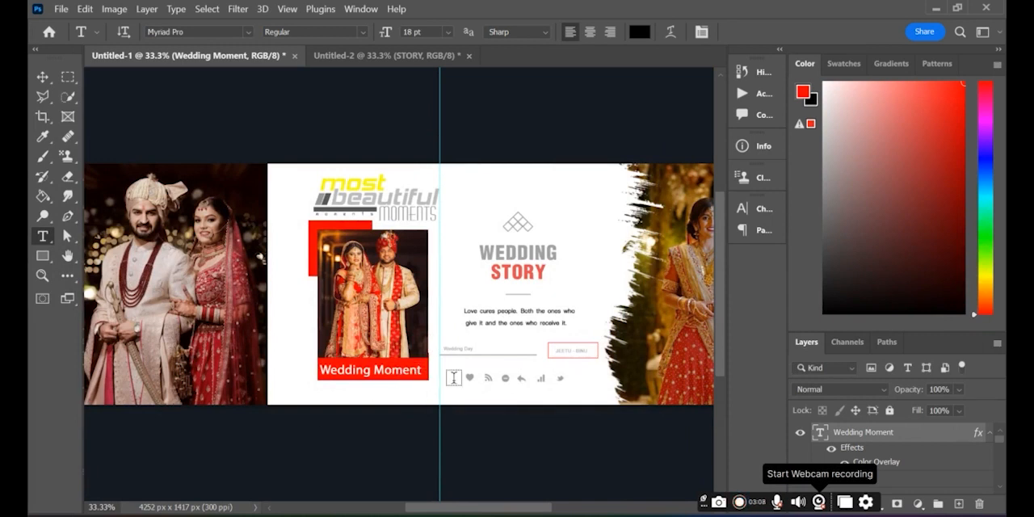
# Nudge the "Wedding Moment" text slightly to the right to X 1897 px on the red strip
pyautogui.hotkey('ctrl', 't')
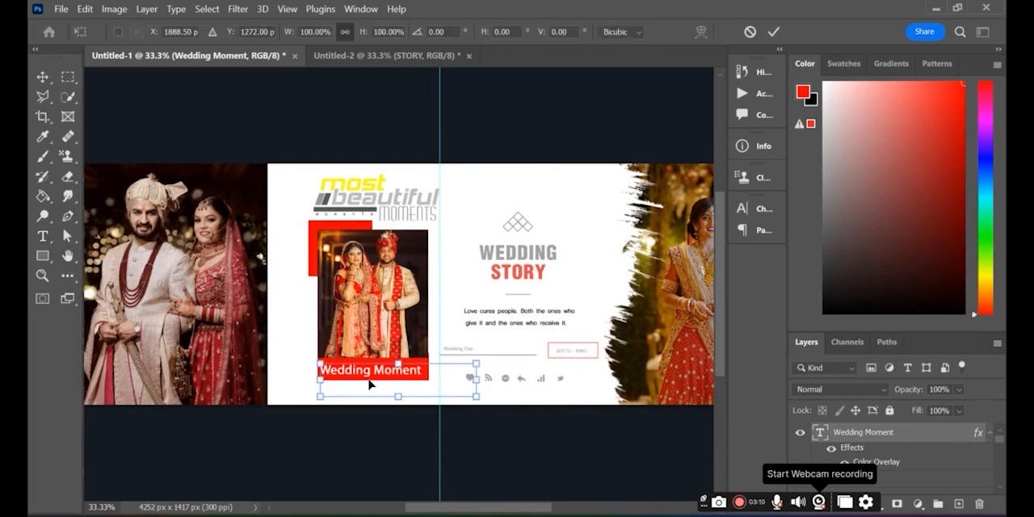
pyautogui.moveTo(369, 382); pyautogui.dragTo(373, 383)
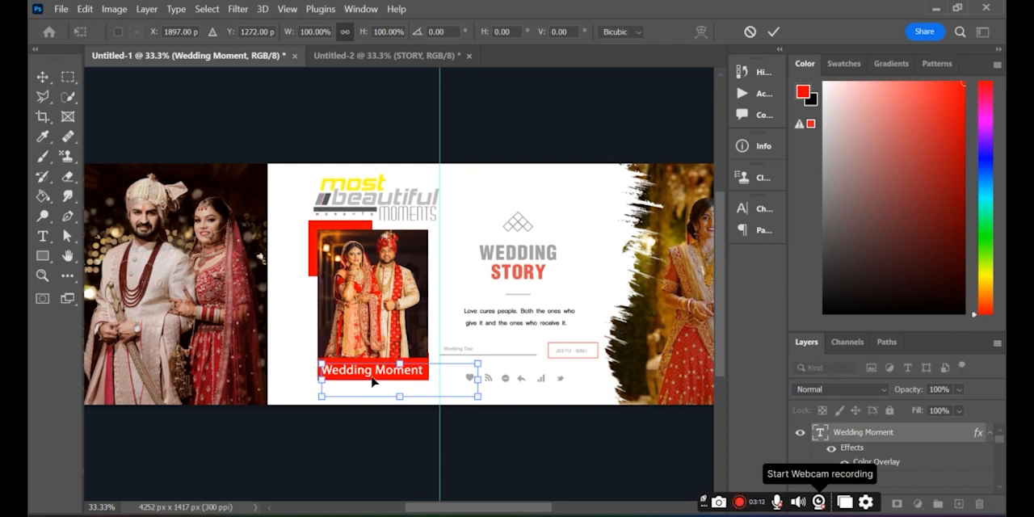
pyautogui.press('Return')
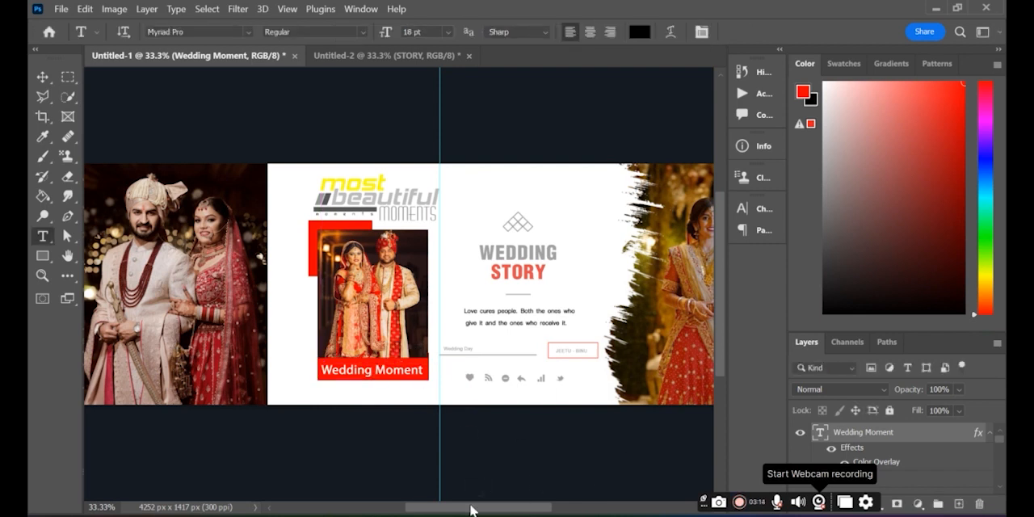
pyautogui.moveTo(485, 512); pyautogui.dragTo(516, 514)
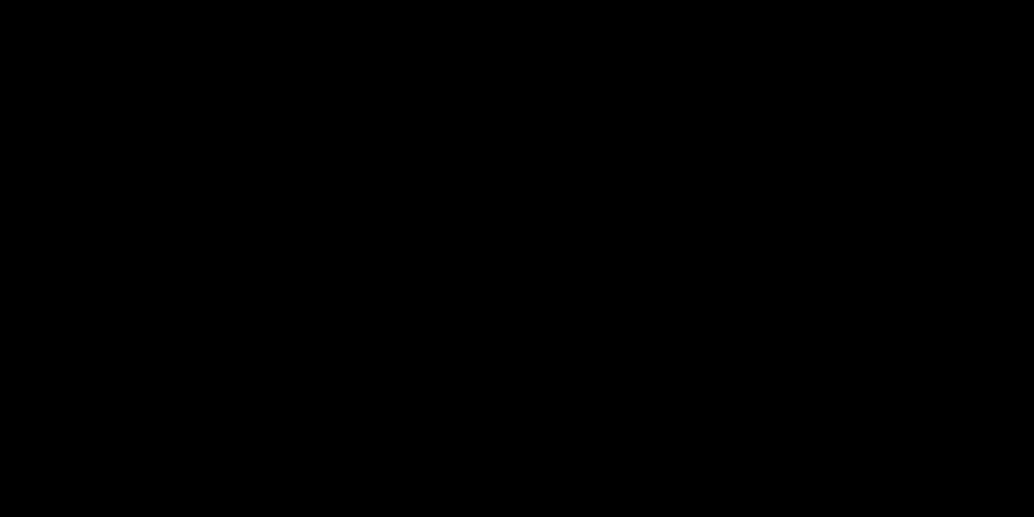